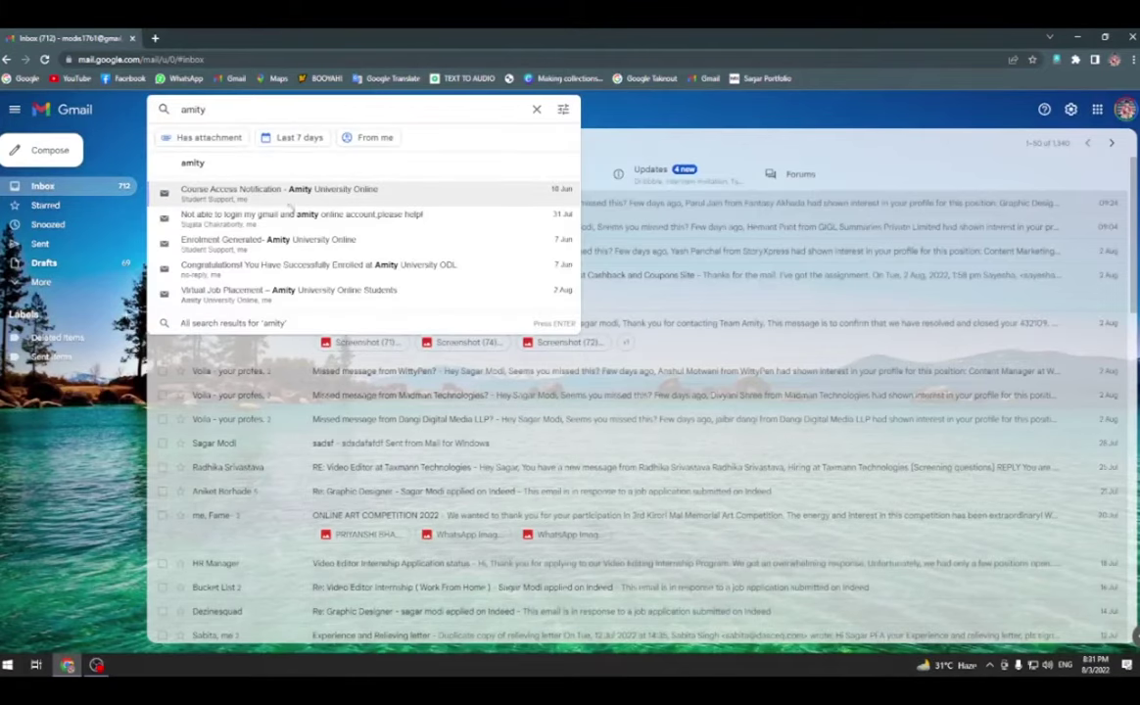
- Open the successful-enrolment email in the amity search results and examine its Student Zone and Amity Official email ID login details
{"action": "left_click", "coordinate": [270, 270]}
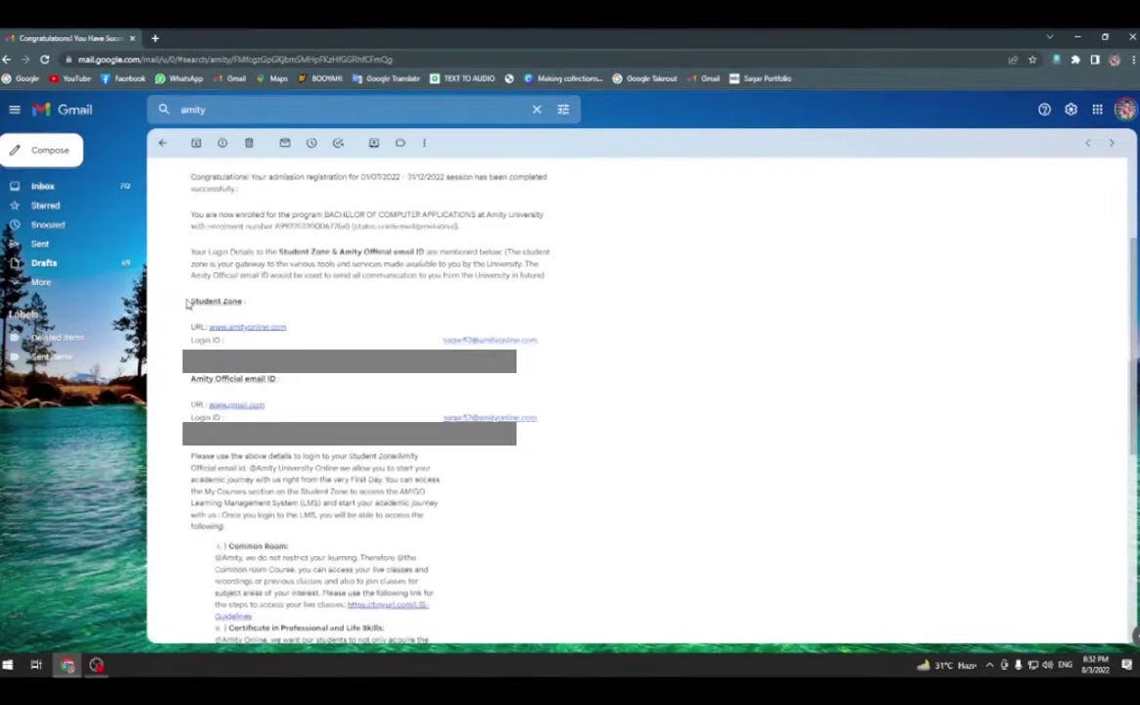
{"action": "left_click_drag", "start_coordinate": [192, 301], "coordinate": [300, 303]}
{"action": "left_click", "coordinate": [356, 319]}
{"action": "left_click_drag", "start_coordinate": [238, 379], "coordinate": [312, 381]}
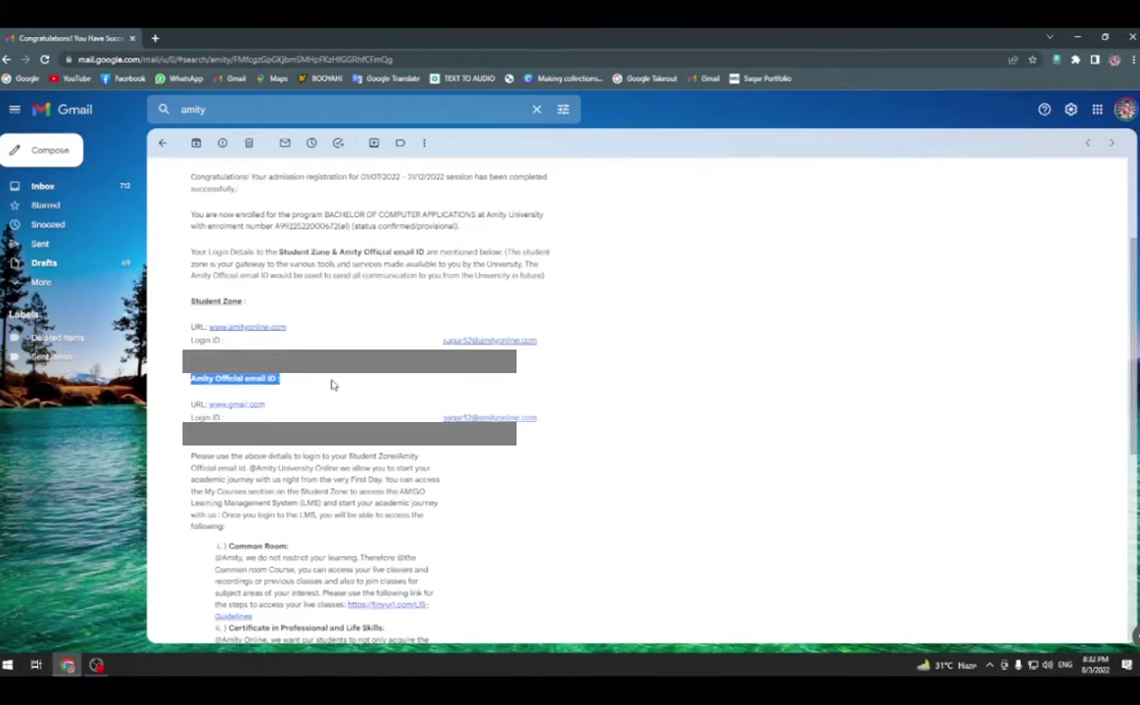
{"action": "left_click_drag", "start_coordinate": [194, 165], "coordinate": [251, 309]}
{"action": "left_click", "coordinate": [286, 313]}
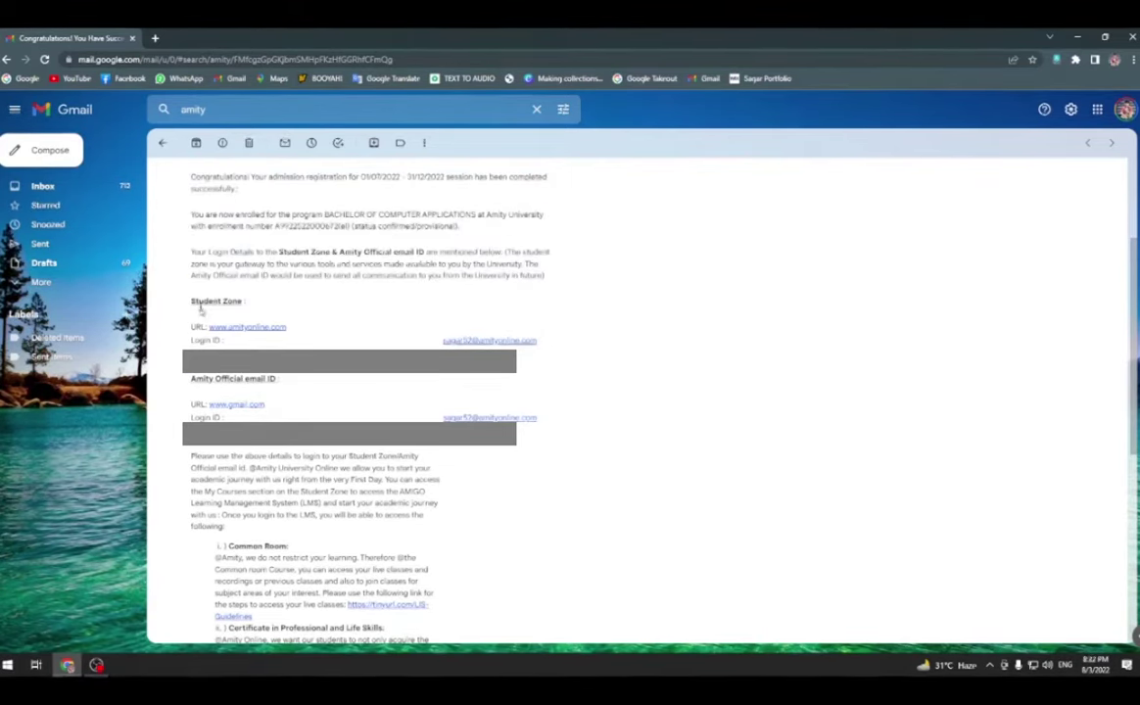
{"action": "left_click_drag", "start_coordinate": [192, 164], "coordinate": [194, 309]}
{"action": "left_click", "coordinate": [188, 310]}
{"action": "left_click_drag", "start_coordinate": [194, 382], "coordinate": [274, 380]}
{"action": "left_click", "coordinate": [294, 389]}
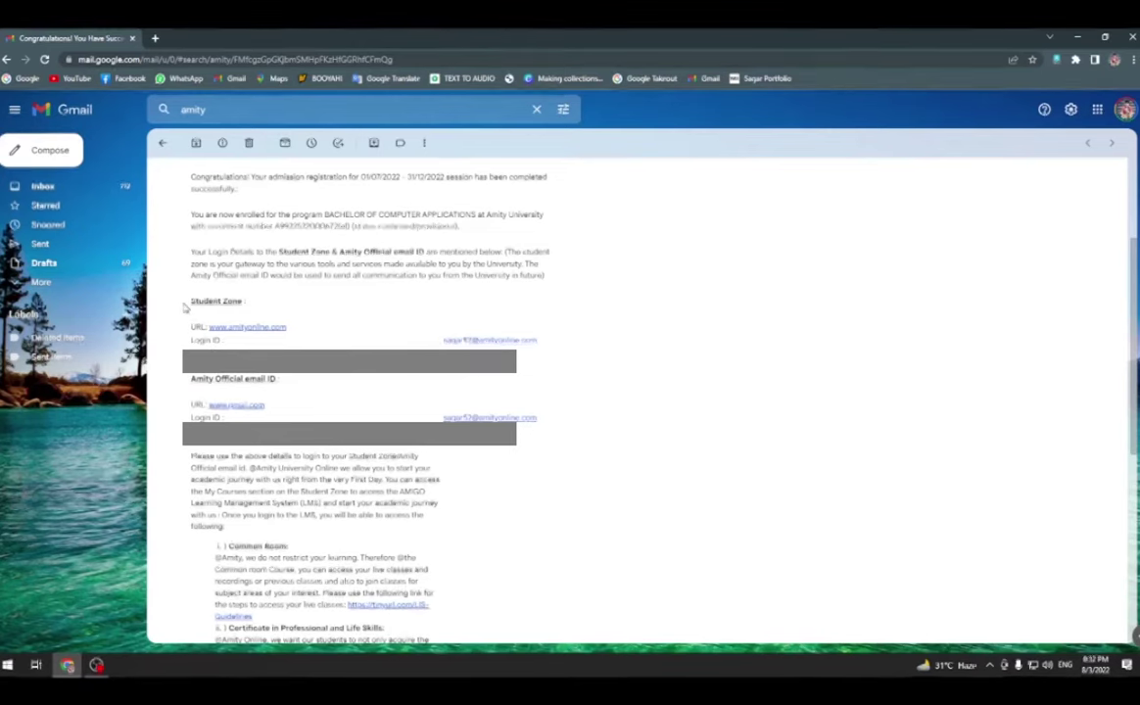
{"action": "left_click_drag", "start_coordinate": [184, 307], "coordinate": [191, 167]}
{"action": "left_click_drag", "start_coordinate": [196, 284], "coordinate": [181, 332]}
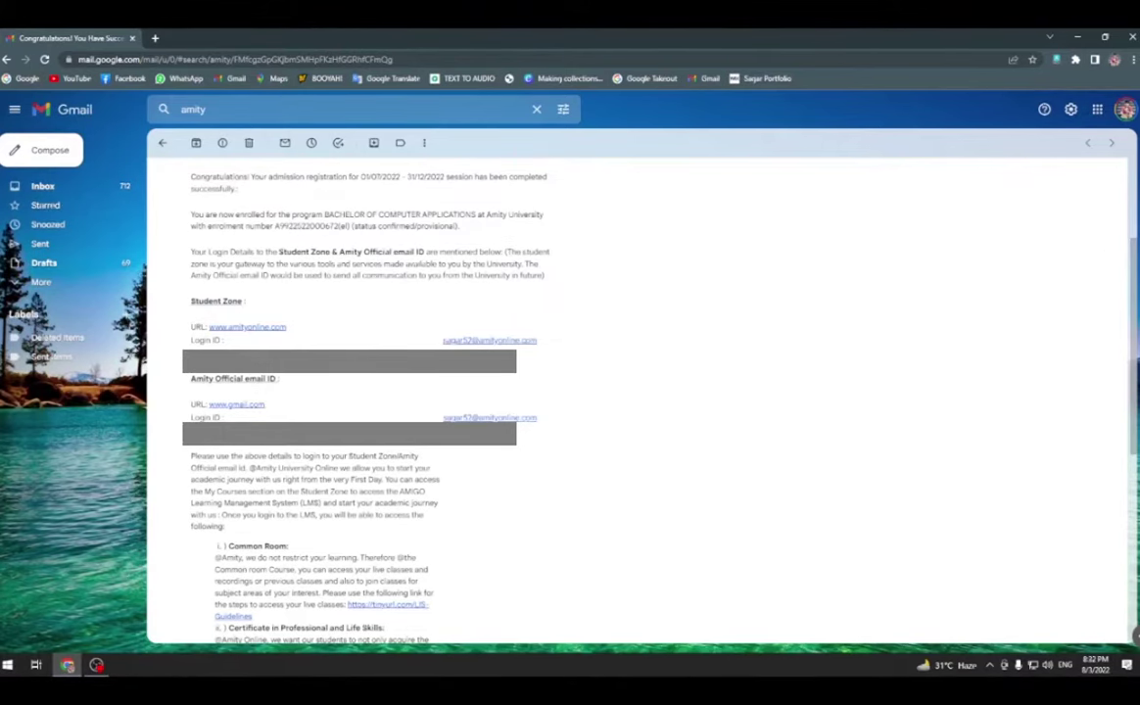
- Add a new Chrome profile and open its Google sign-in window beside the enrolment email
{"action": "left_click", "coordinate": [1115, 60]}
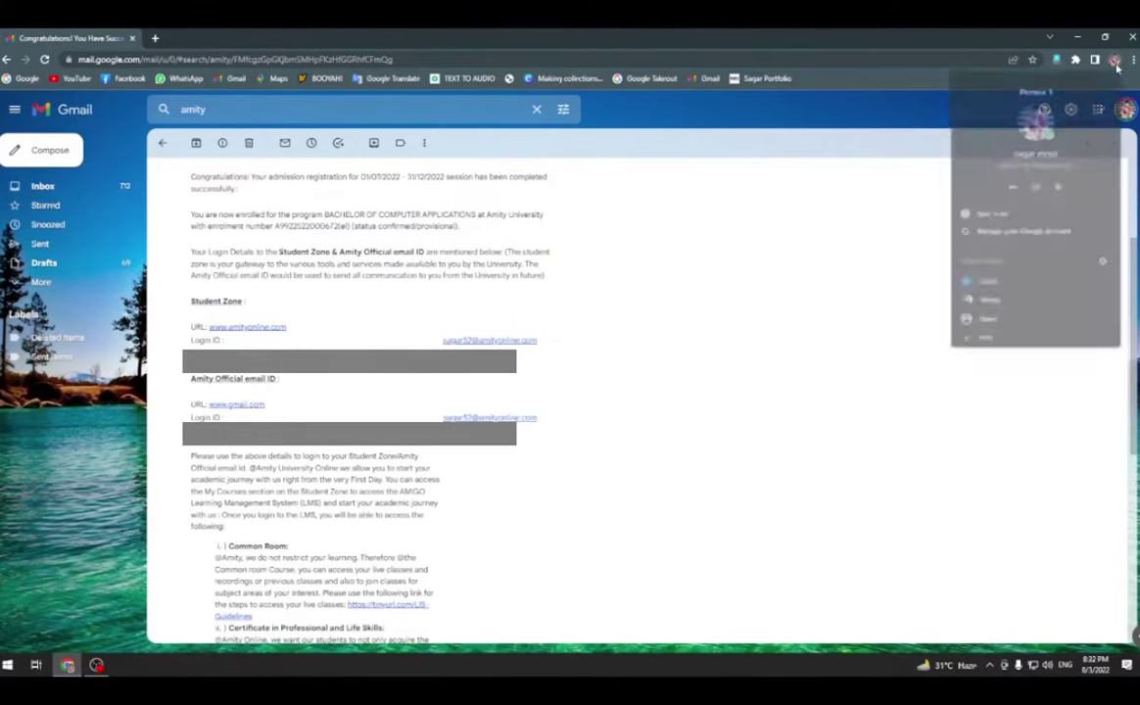
{"action": "left_click", "coordinate": [983, 341]}
{"action": "left_click_drag", "start_coordinate": [581, 125], "coordinate": [856, 131]}
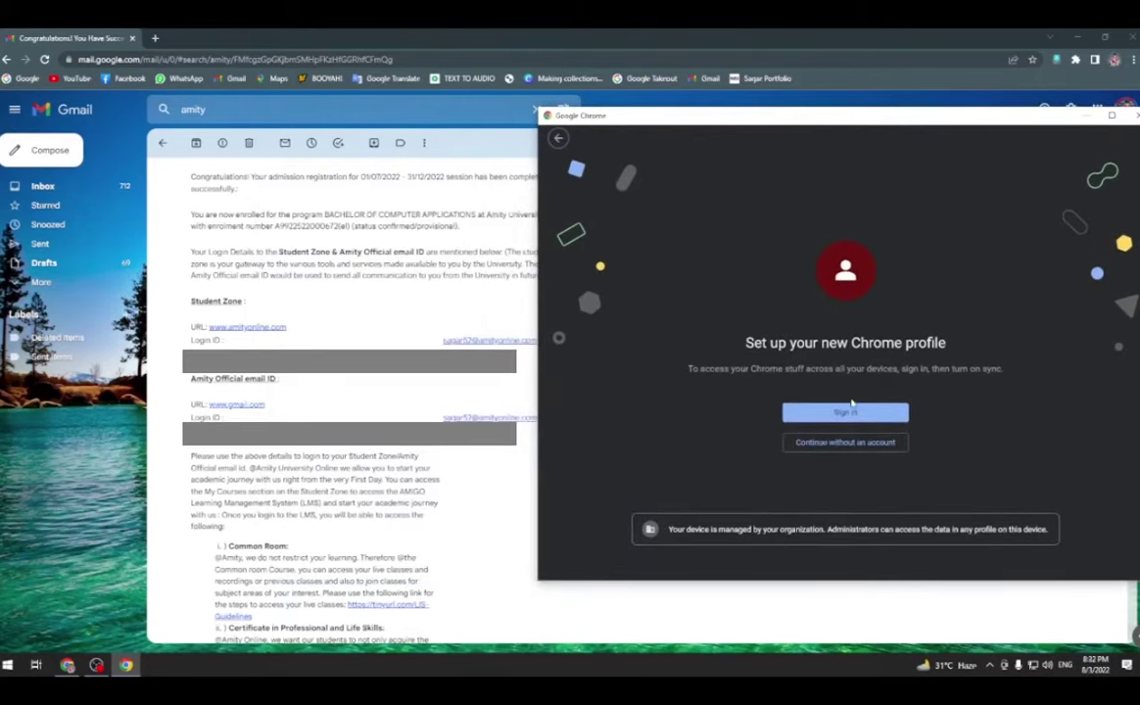
{"action": "left_click", "coordinate": [851, 408]}
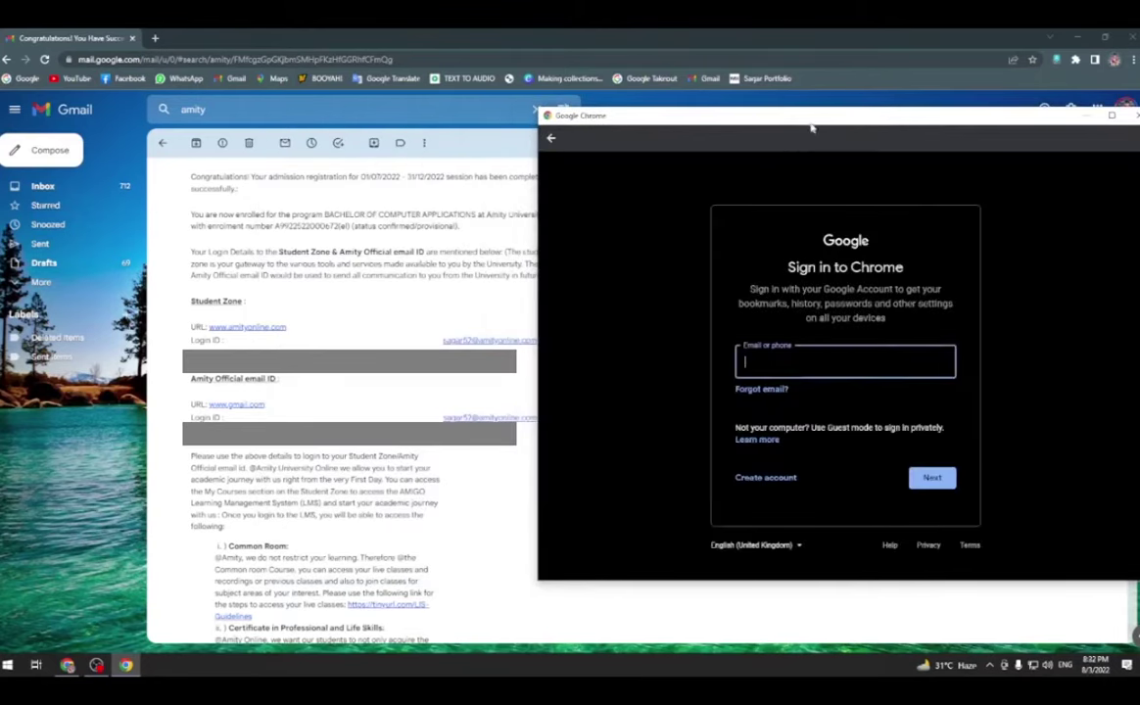
{"action": "mouse_move", "coordinate": [812, 128]}
{"action": "left_mouse_down"}
{"action": "mouse_move", "coordinate": [770, 131]}
{"action": "mouse_move", "coordinate": [782, 152]}
{"action": "mouse_move", "coordinate": [794, 141]}
{"action": "left_mouse_up"}
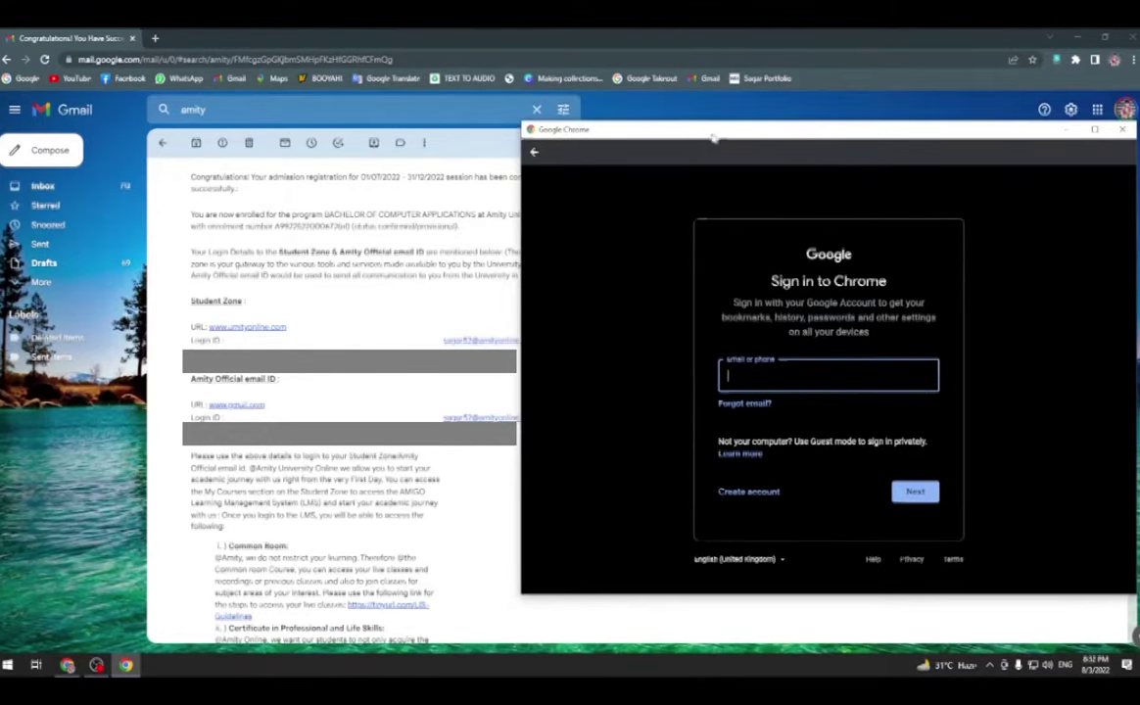
{"action": "left_click_drag", "start_coordinate": [714, 139], "coordinate": [786, 141]}
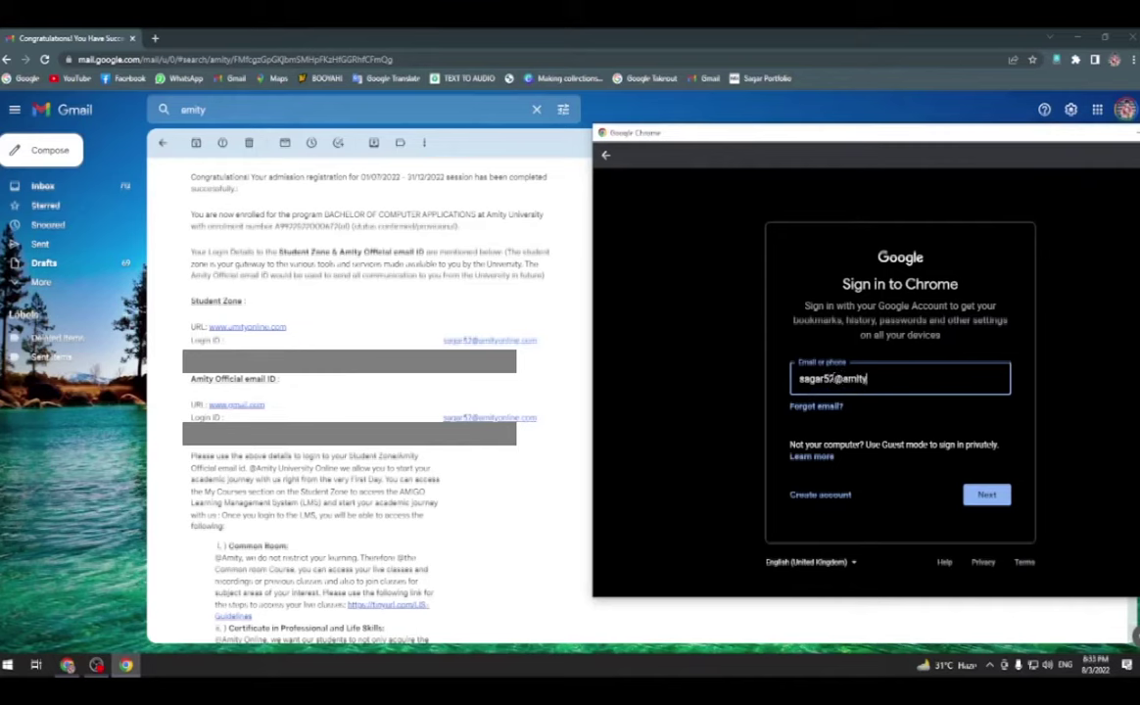
- Enter the Amity official email address as the Google account and proceed to the password entry
{"action": "type", "text": "online.com"}
{"action": "key", "text": "Return"}
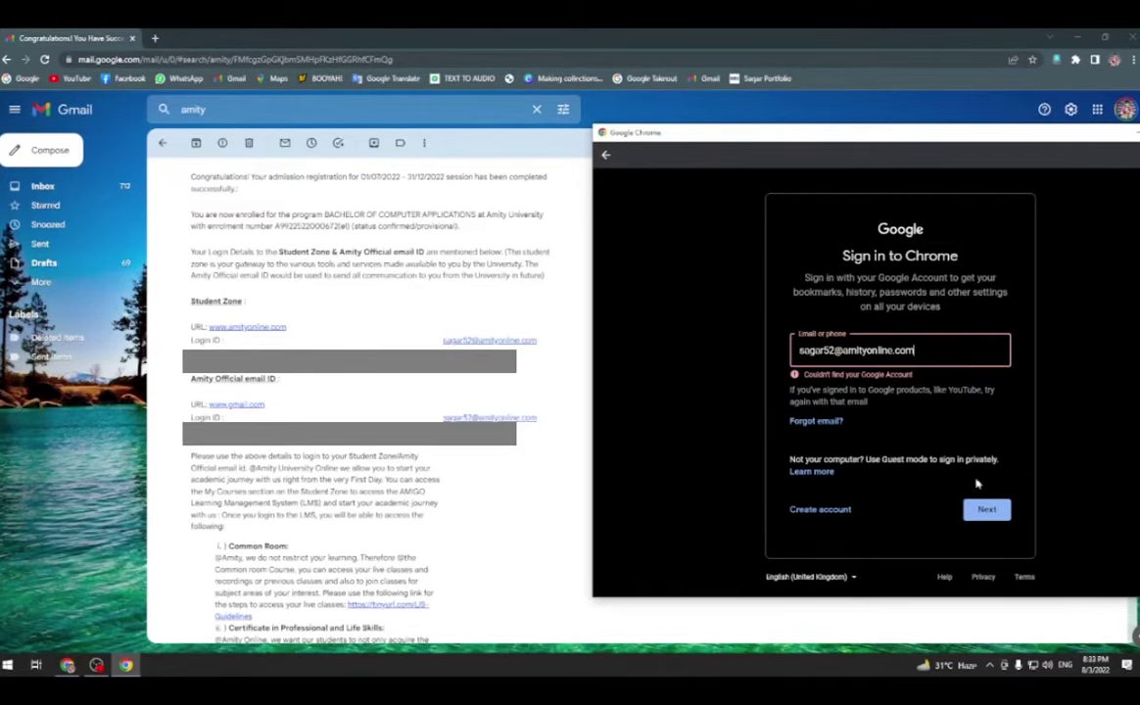
{"action": "left_click", "coordinate": [982, 508]}
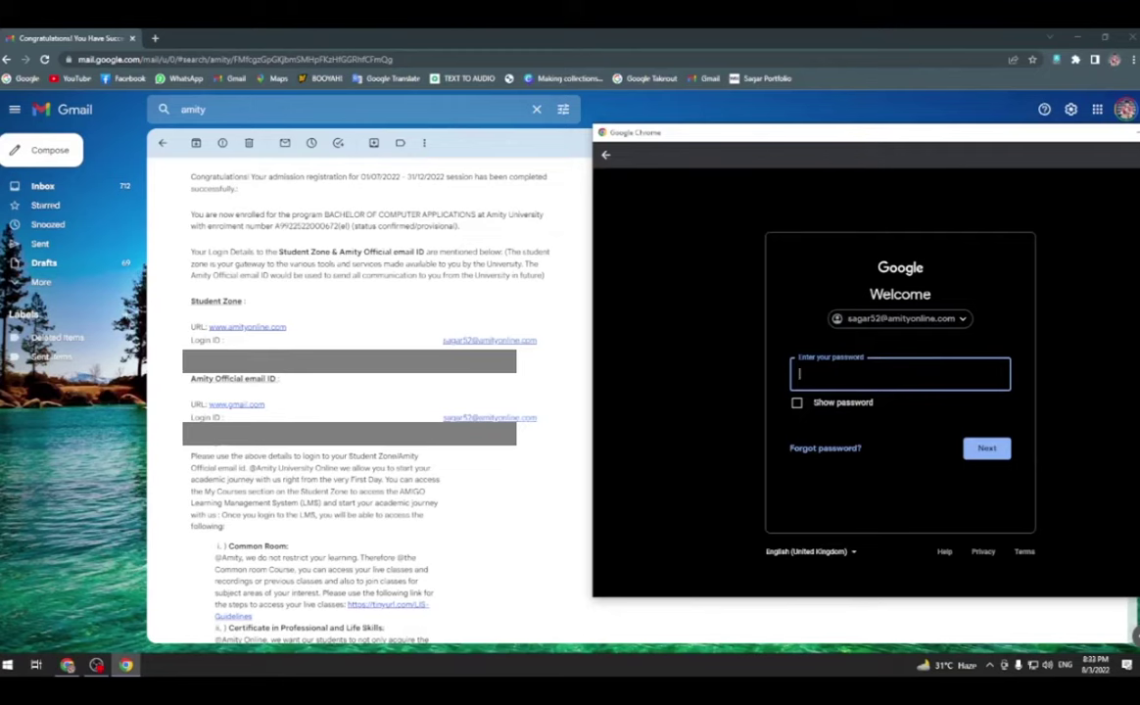
- Enter the account password given in the enrolment email under Amity Official email ID and sign in
{"action": "key", "text": "alt+Tab"}
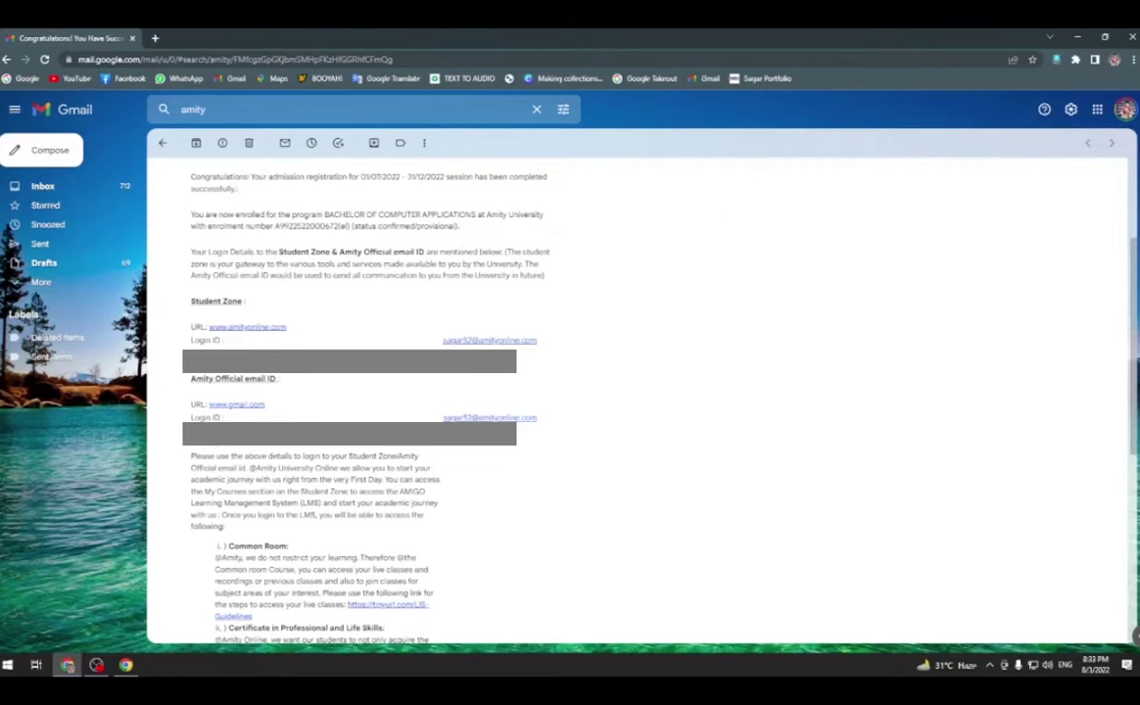
{"action": "right_click", "coordinate": [480, 431]}
{"action": "left_click", "coordinate": [529, 441]}
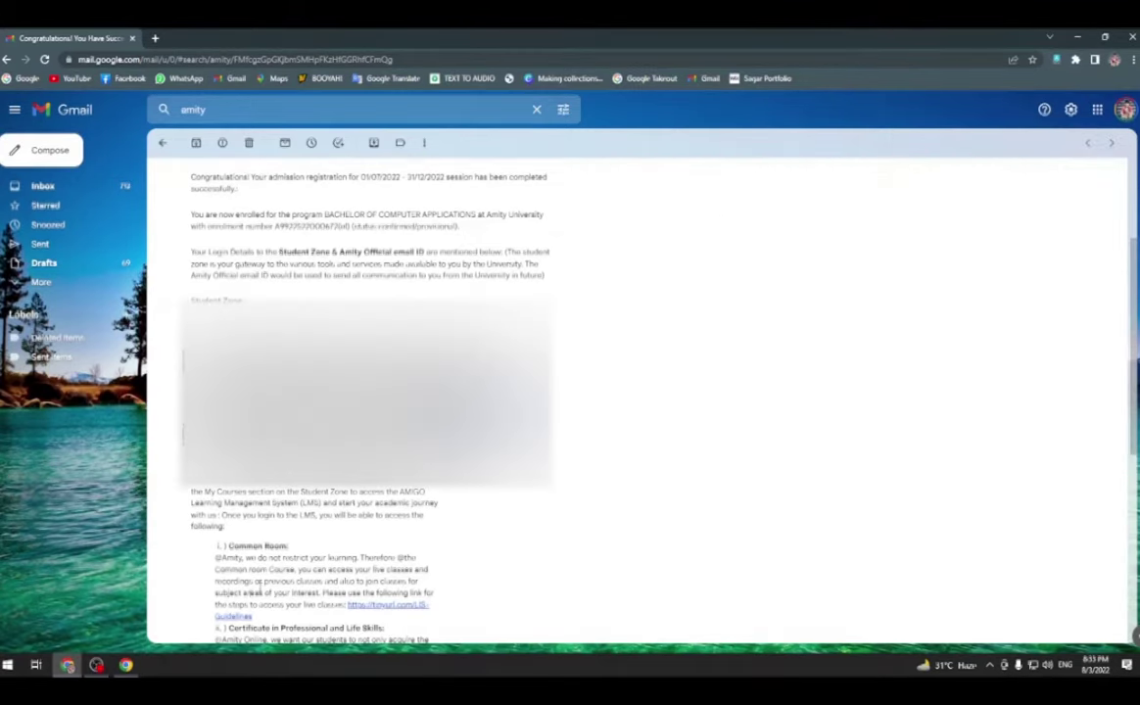
{"action": "key", "text": "alt+Tab"}
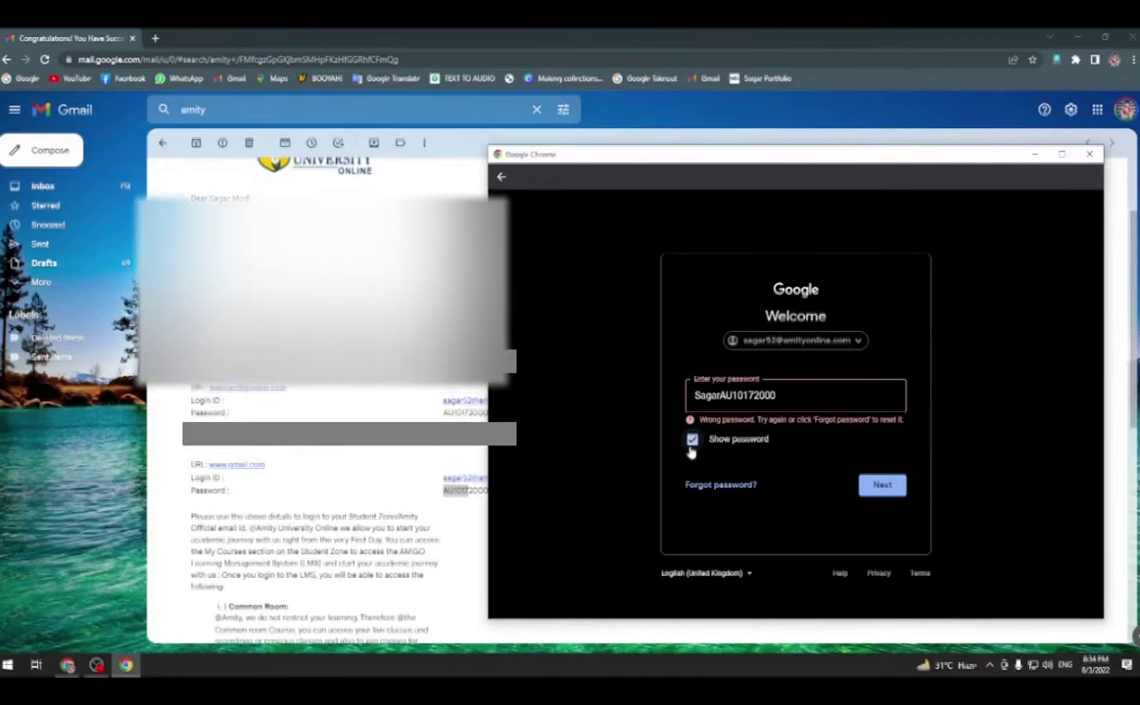
{"action": "left_click", "coordinate": [692, 438]}
{"action": "key", "text": "Return"}
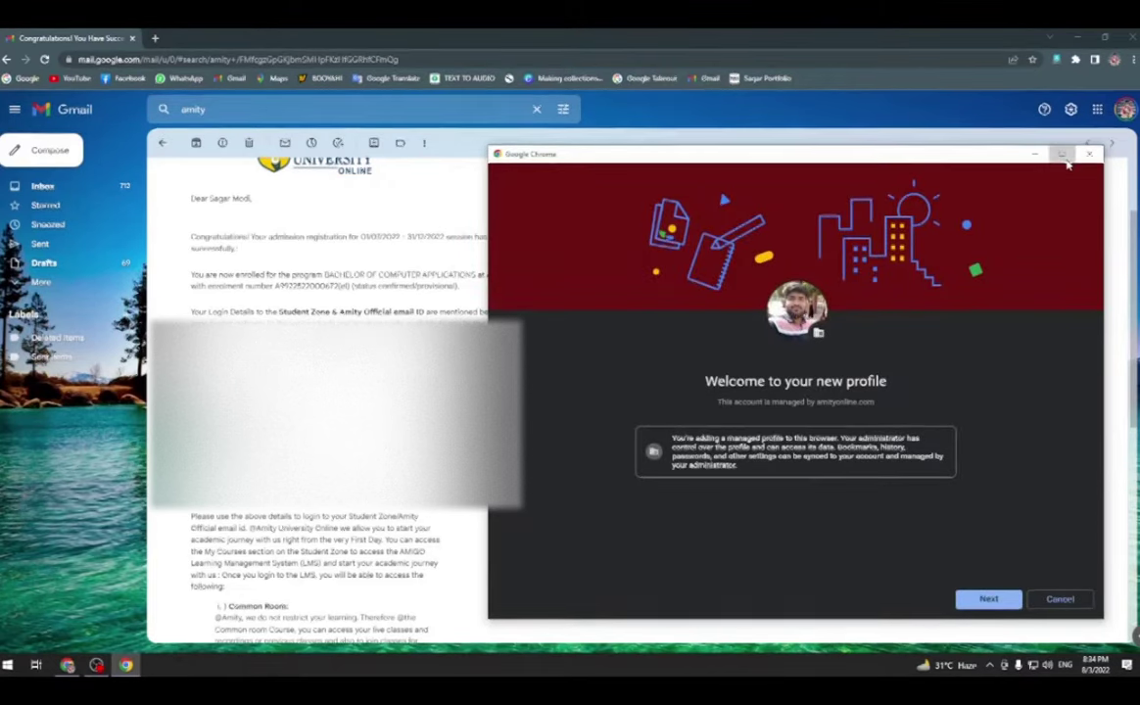
- Maximize the setup window, accept the managed amityonline.com profile and turn on sync
{"action": "left_click", "coordinate": [1063, 155]}
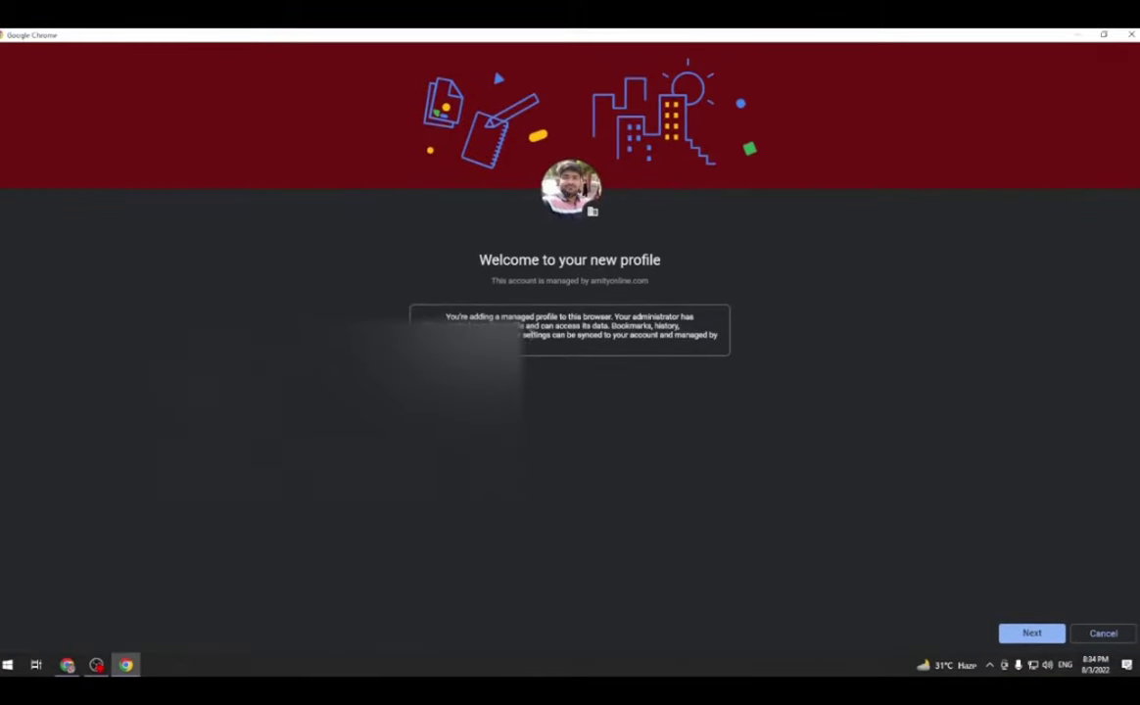
{"action": "left_click", "coordinate": [1024, 634]}
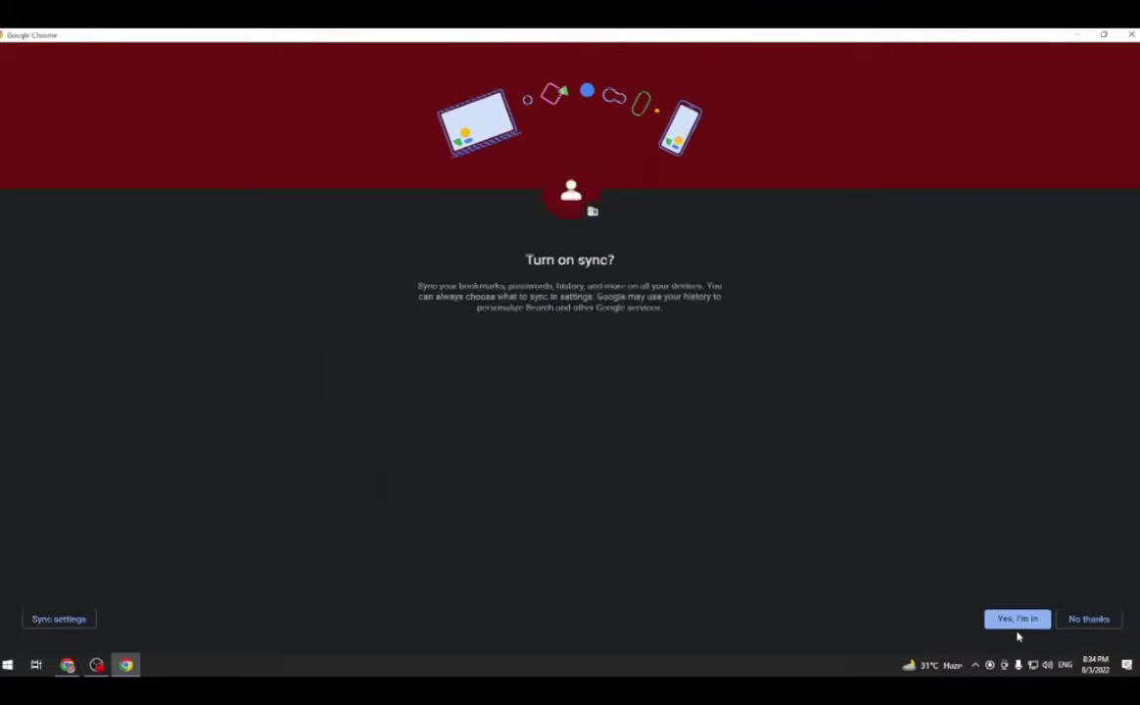
{"action": "left_click", "coordinate": [1011, 620]}
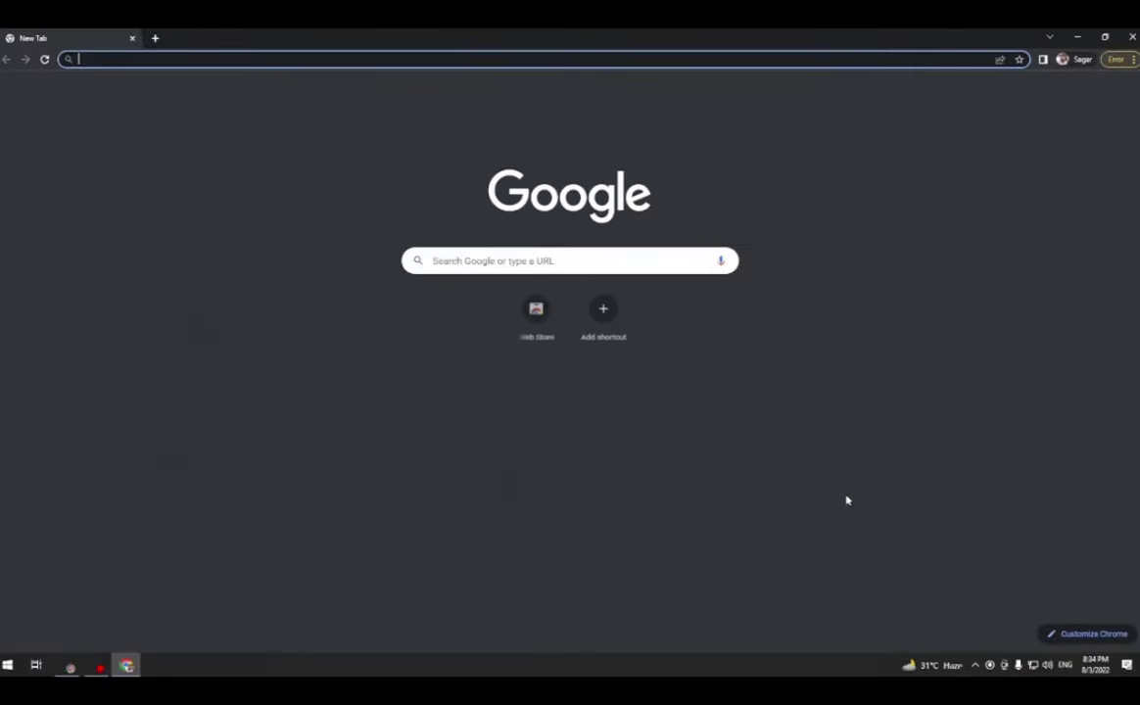
- Examine the new profile's account details and sync status in the browser
{"action": "left_click_drag", "start_coordinate": [512, 33], "coordinate": [637, 2]}
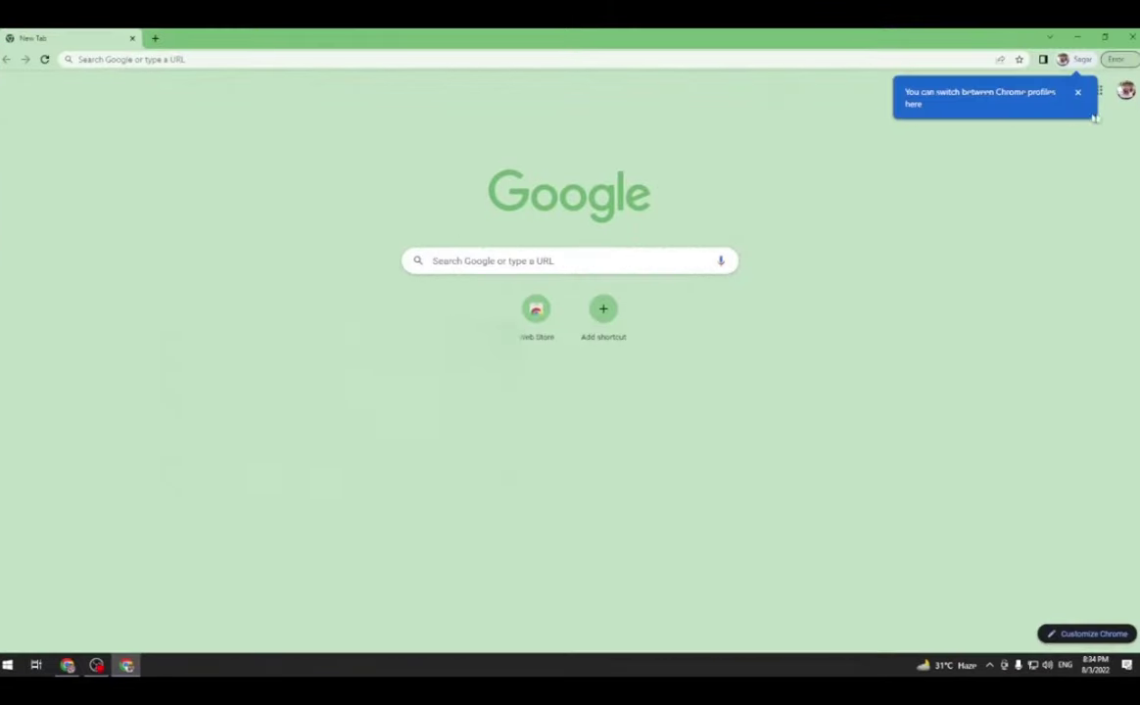
{"action": "left_click", "coordinate": [1117, 59]}
{"action": "left_click", "coordinate": [952, 35]}
{"action": "left_click", "coordinate": [1066, 60]}
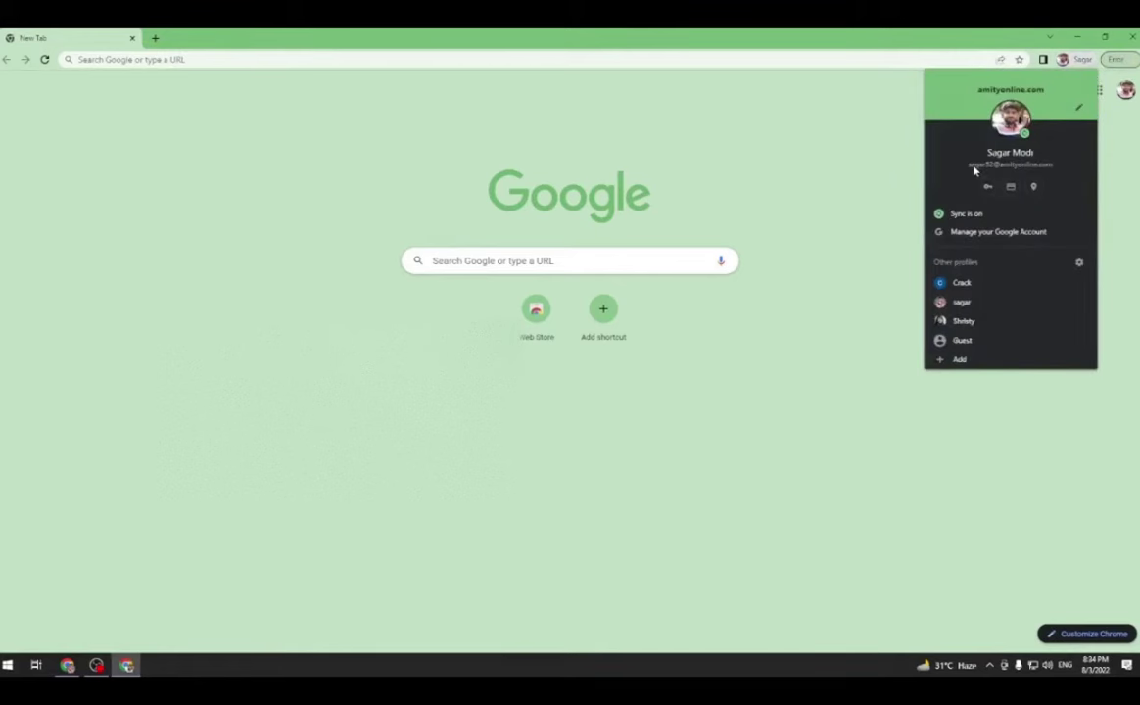
- Go to amityonline.com and open the student login form
{"action": "left_click", "coordinate": [236, 64]}
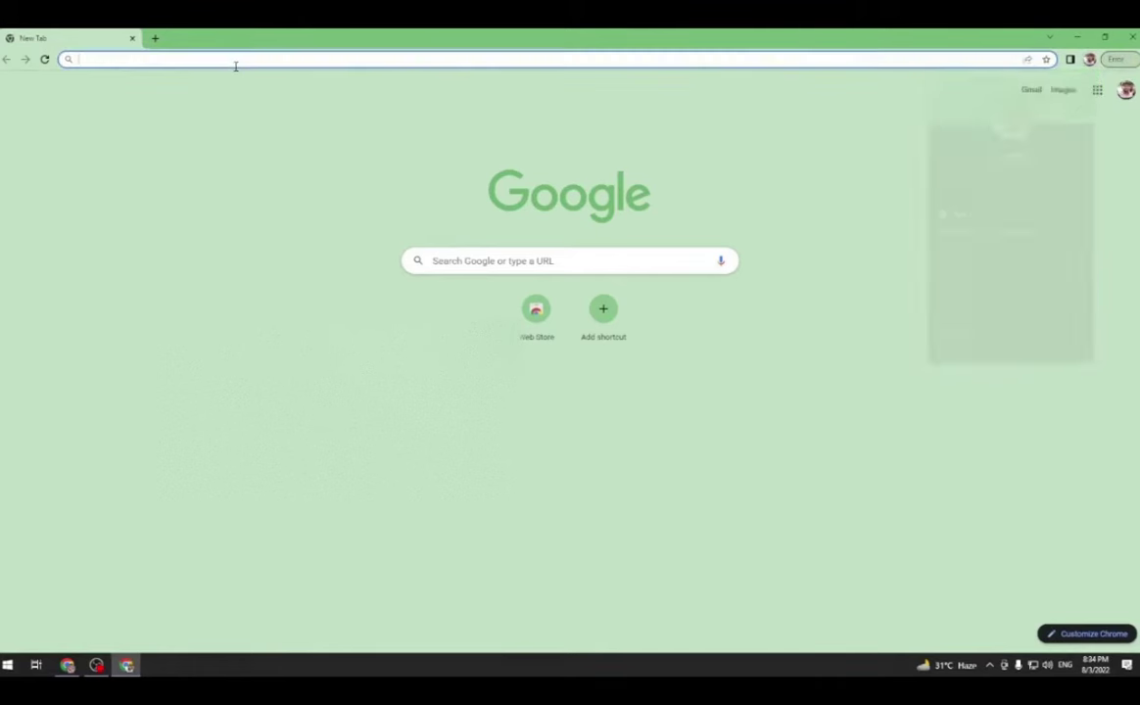
{"action": "type", "text": "amityonline.com"}
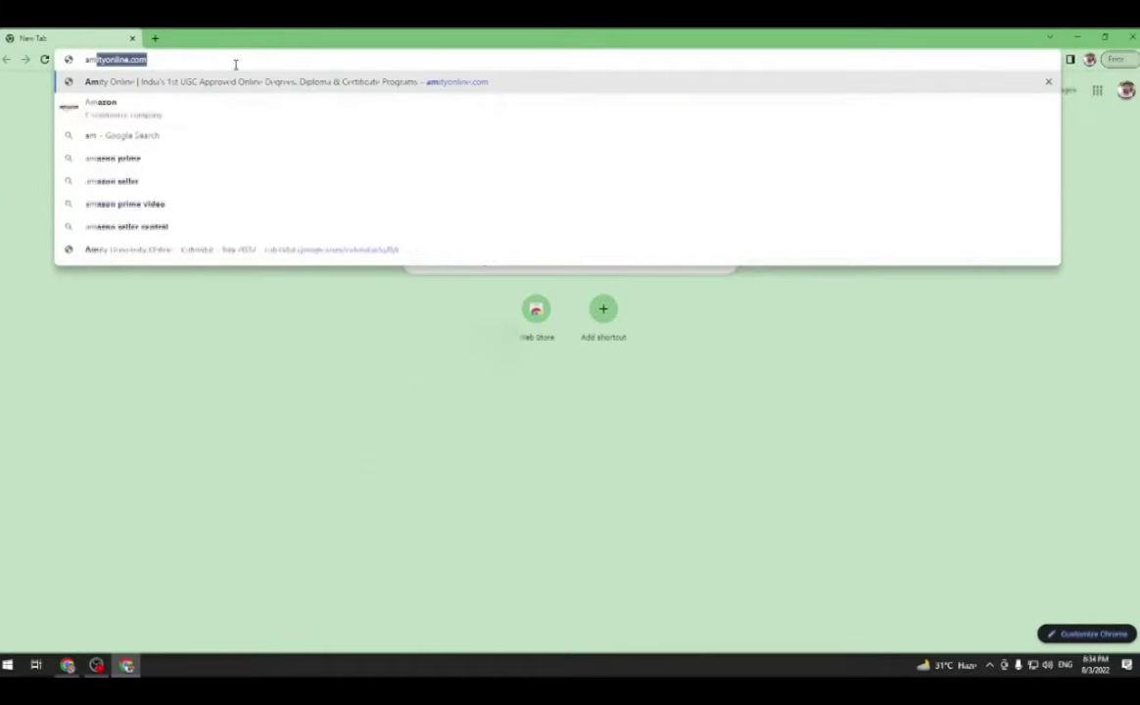
{"action": "key", "text": "Down"}
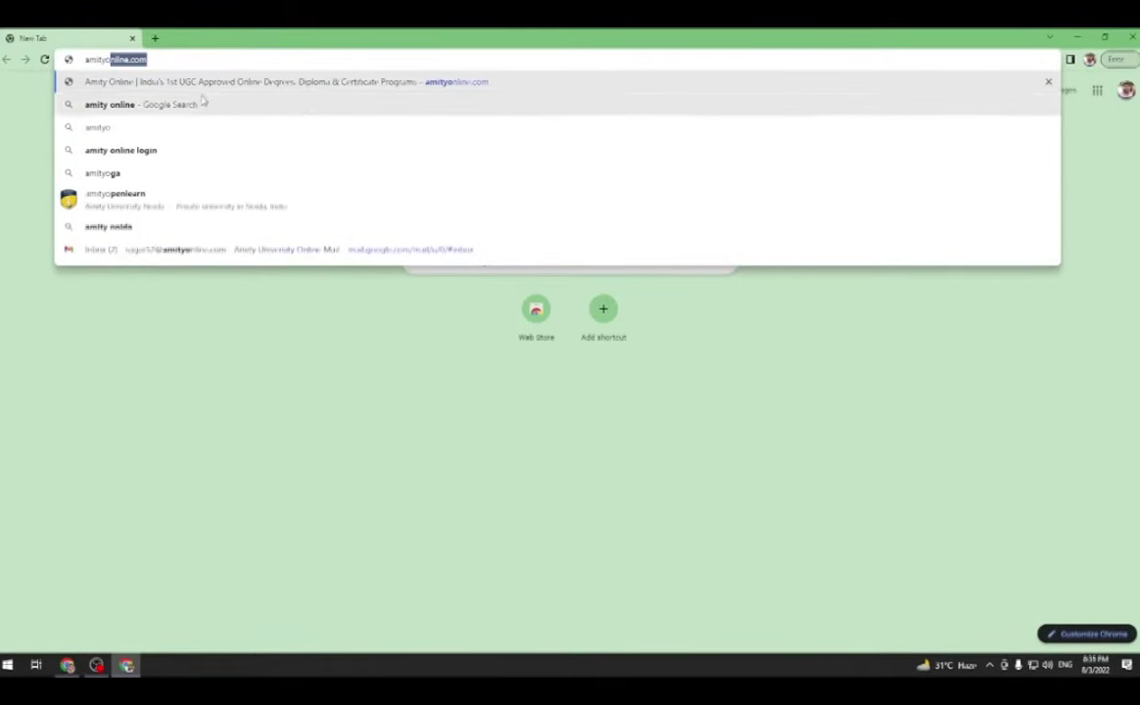
{"action": "key", "text": "Return"}
{"action": "left_click", "coordinate": [221, 208]}
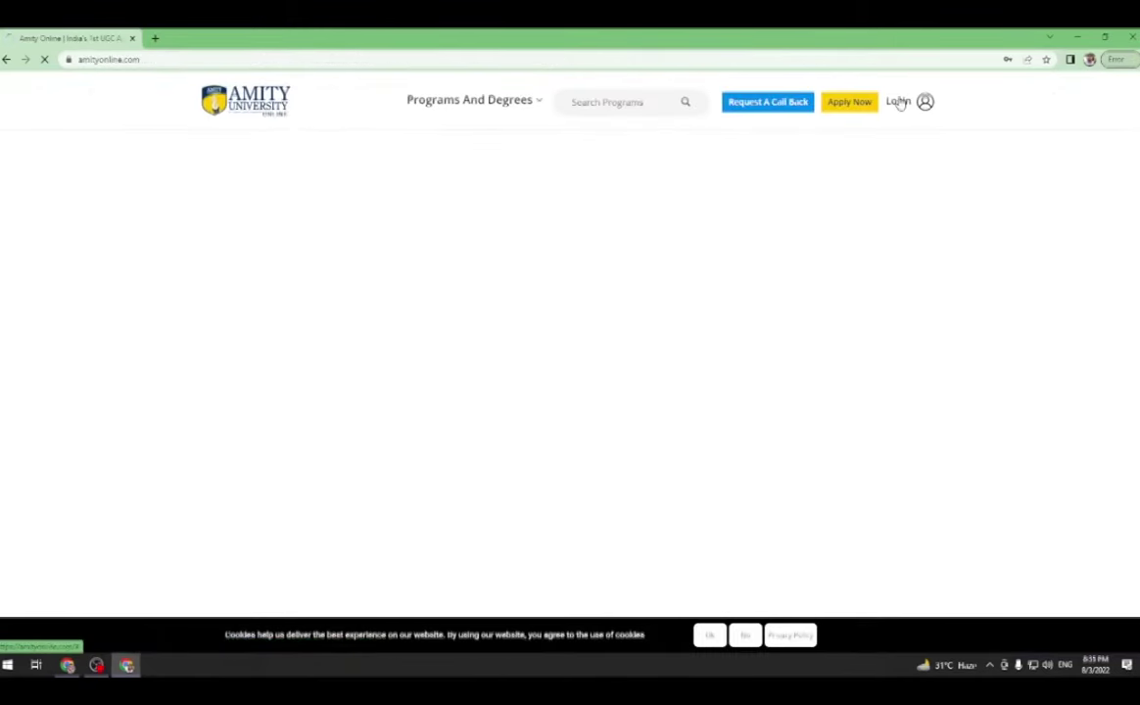
{"action": "left_click", "coordinate": [899, 105]}
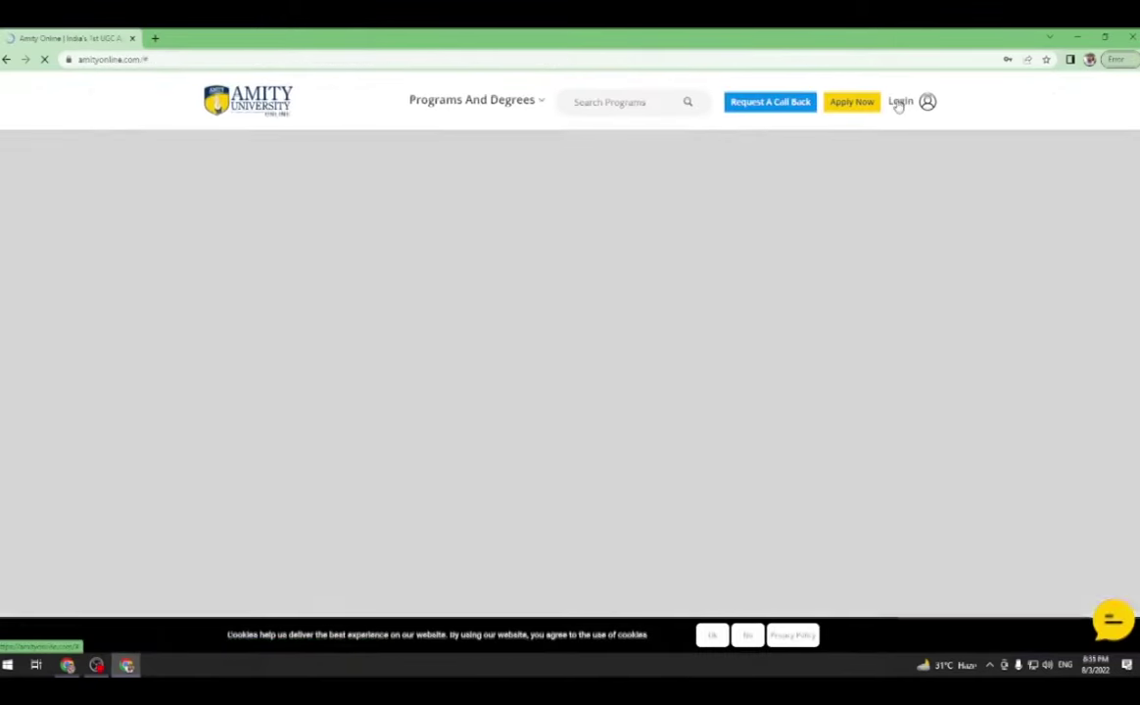
- Check the login ID in the form against the Student Zone details in the enrolment email
{"action": "left_click", "coordinate": [619, 189]}
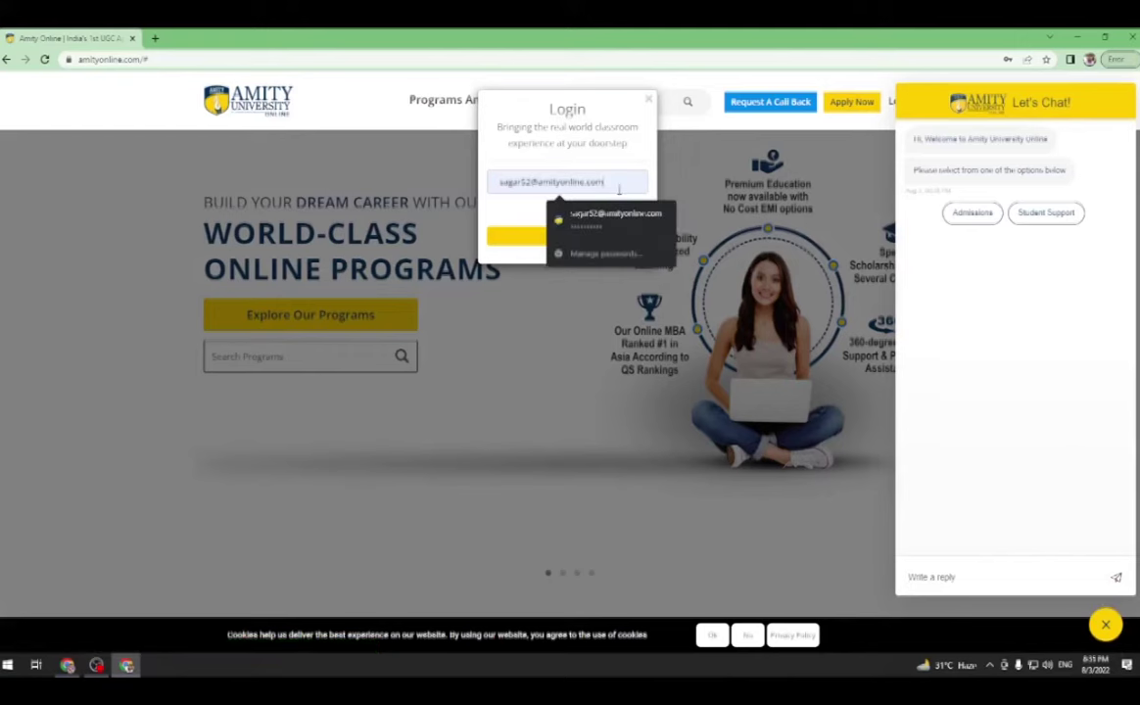
{"action": "left_click", "coordinate": [613, 183]}
{"action": "left_click_drag", "start_coordinate": [602, 182], "coordinate": [493, 182]}
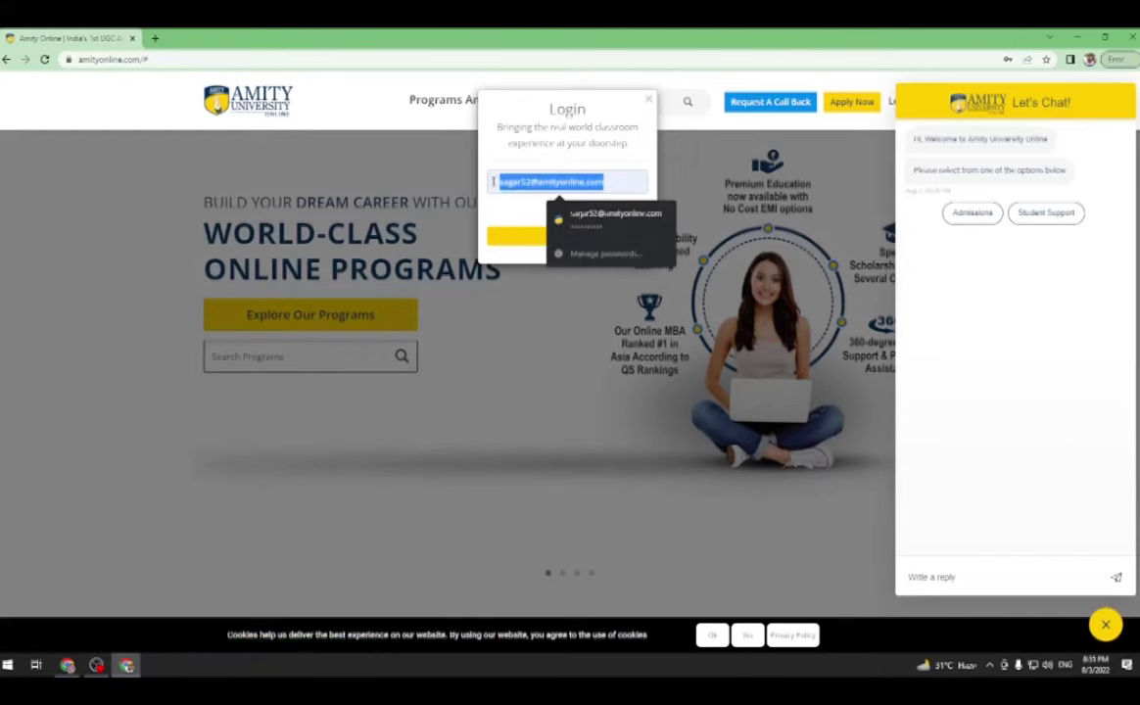
{"action": "left_click", "coordinate": [71, 665]}
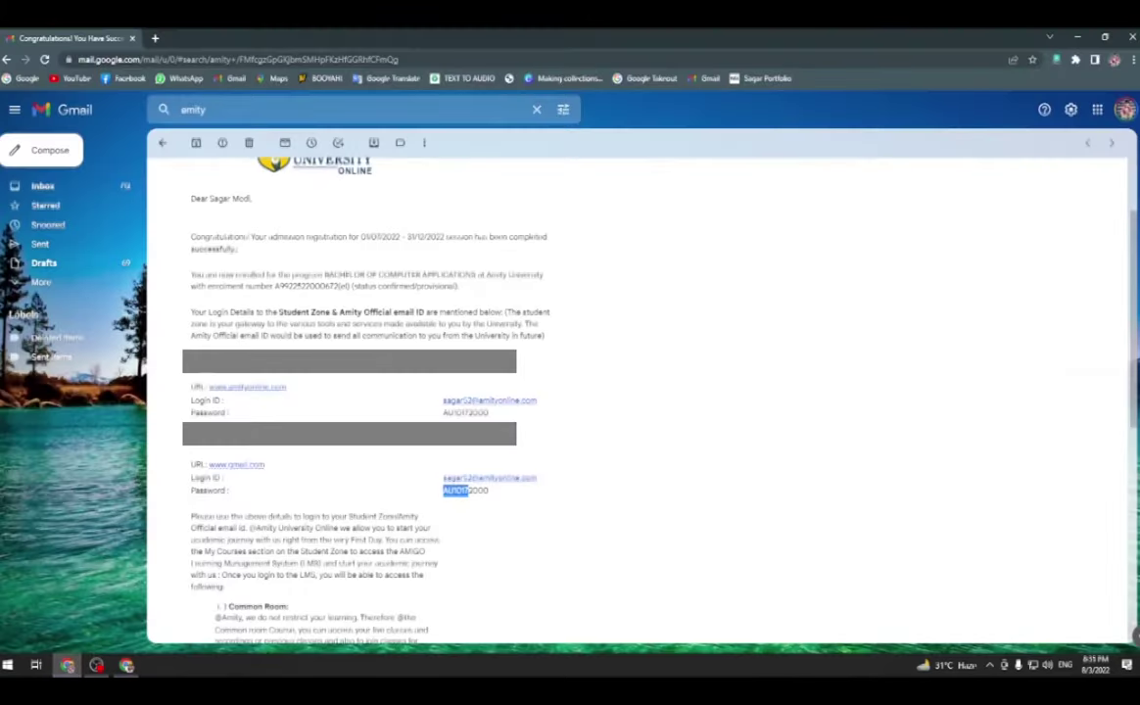
{"action": "left_click_drag", "start_coordinate": [468, 490], "coordinate": [301, 387]}
{"action": "left_click", "coordinate": [197, 387]}
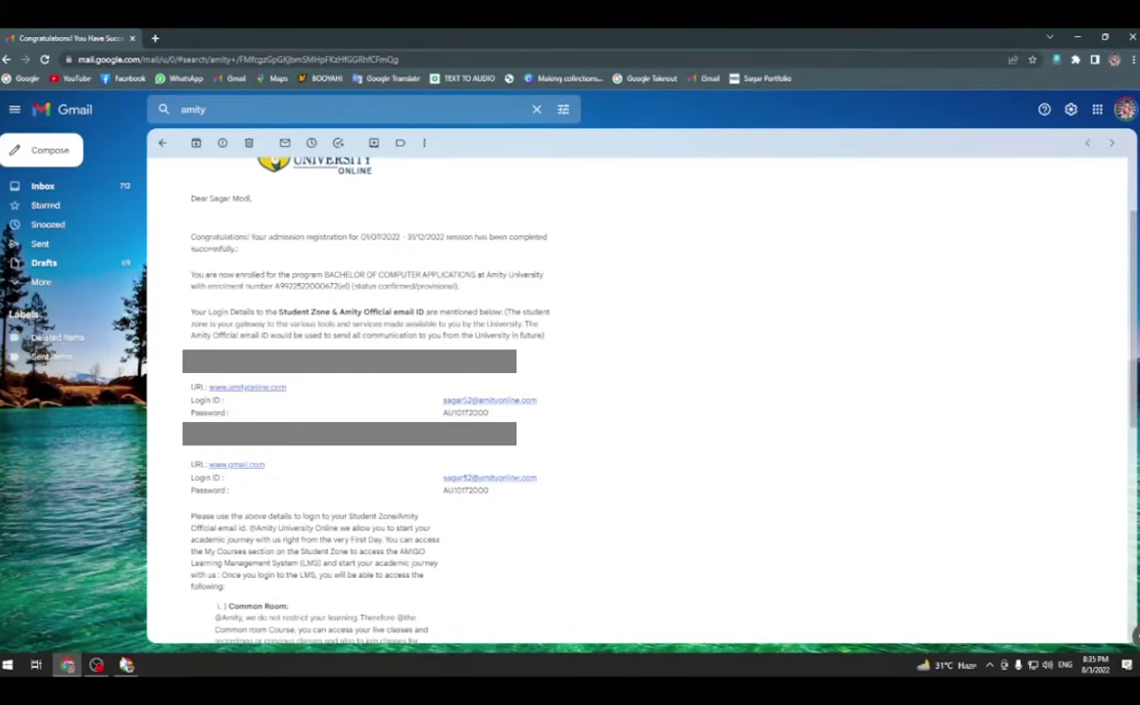
- Return to amityonline.com, submit the login form to reach the student dashboard, and toggle the dashboard's navigation menu
{"action": "left_click", "coordinate": [126, 665]}
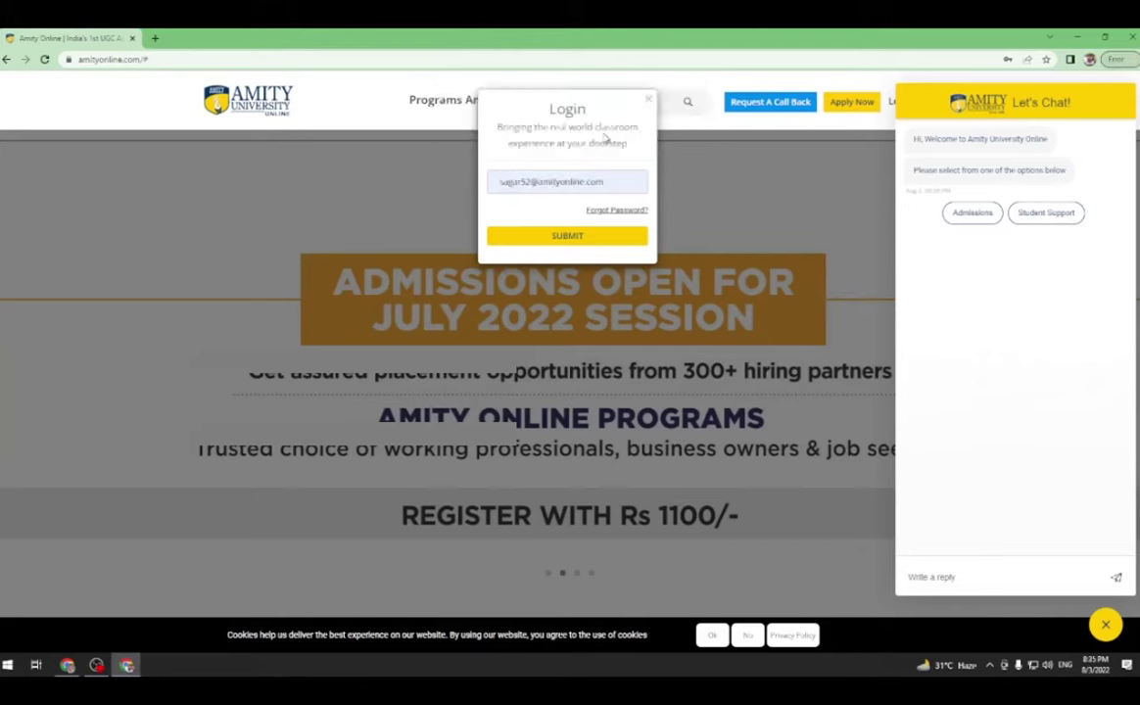
{"action": "left_click", "coordinate": [582, 238]}
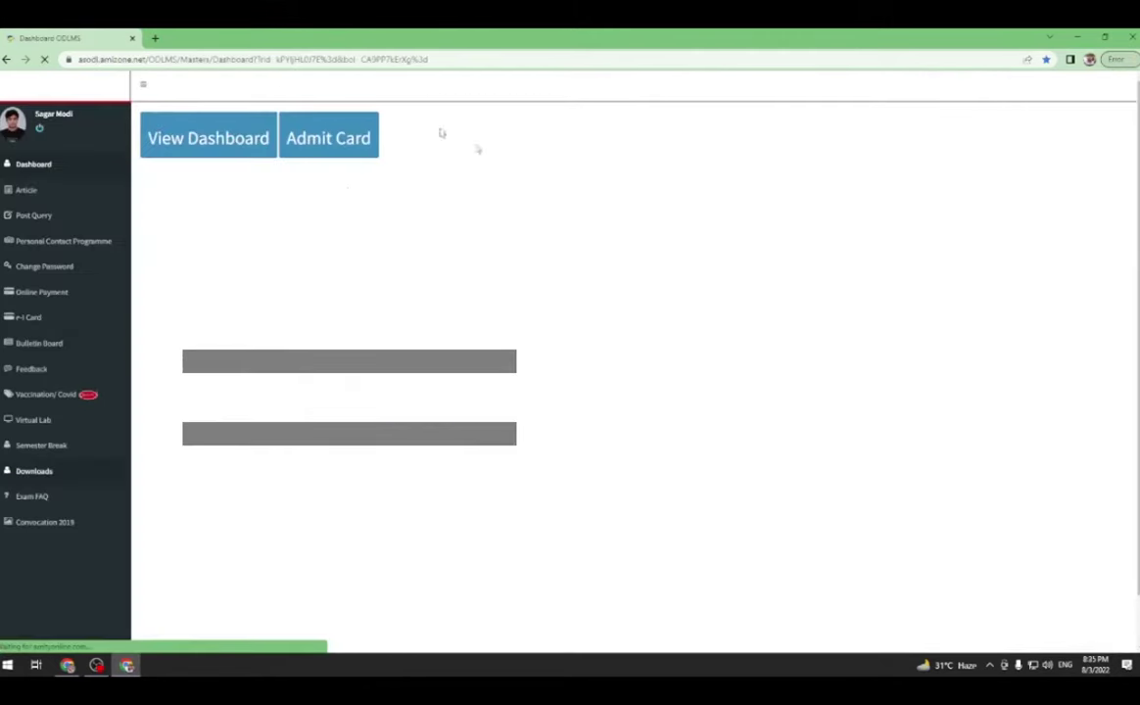
{"action": "left_click", "coordinate": [143, 84]}
{"action": "left_click", "coordinate": [41, 84]}
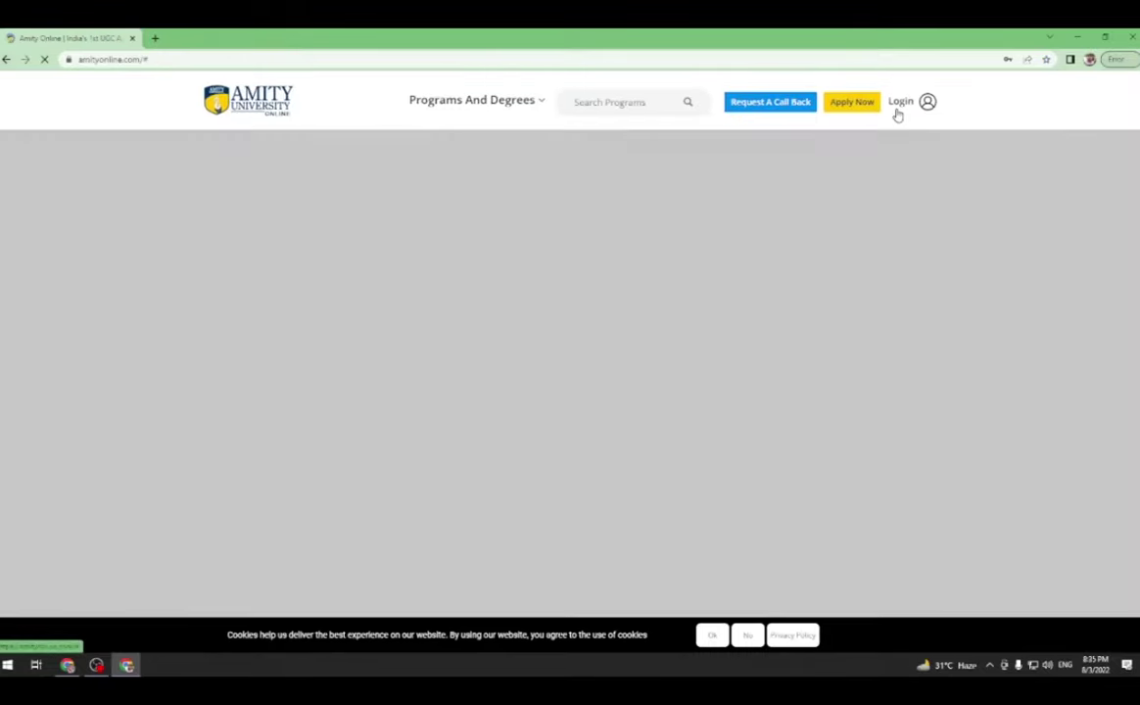
- Open the amityonline.com login form again and bring up its Forgot Password form
{"action": "left_click", "coordinate": [898, 114]}
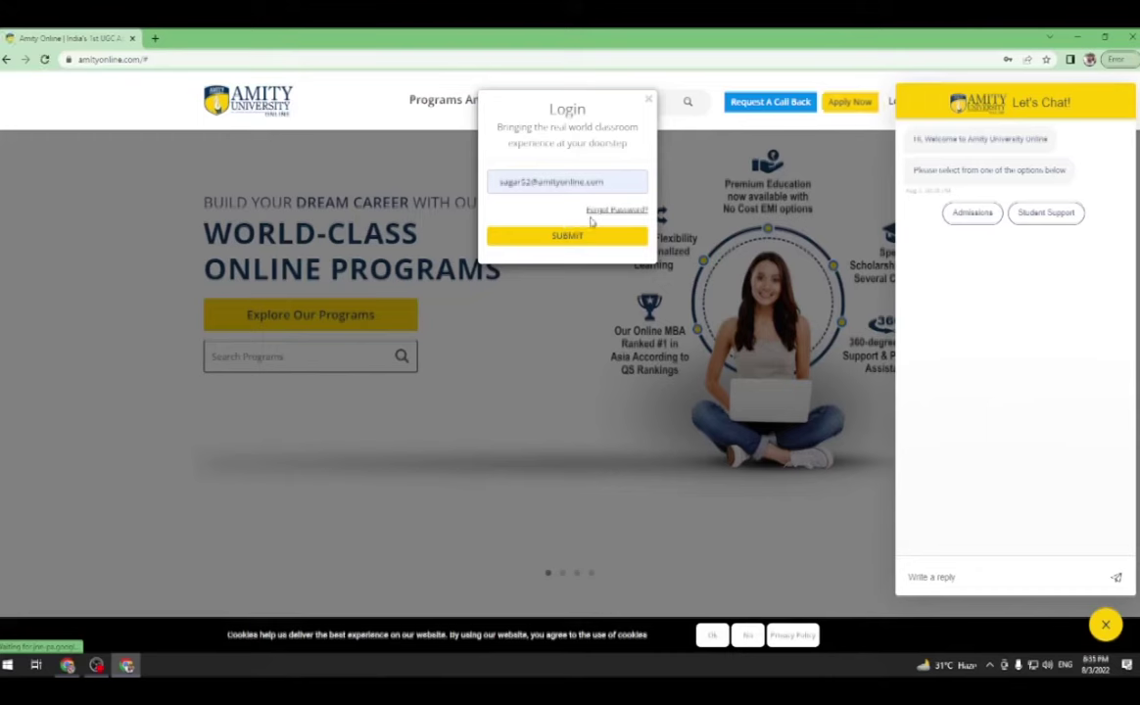
{"action": "left_click", "coordinate": [606, 212]}
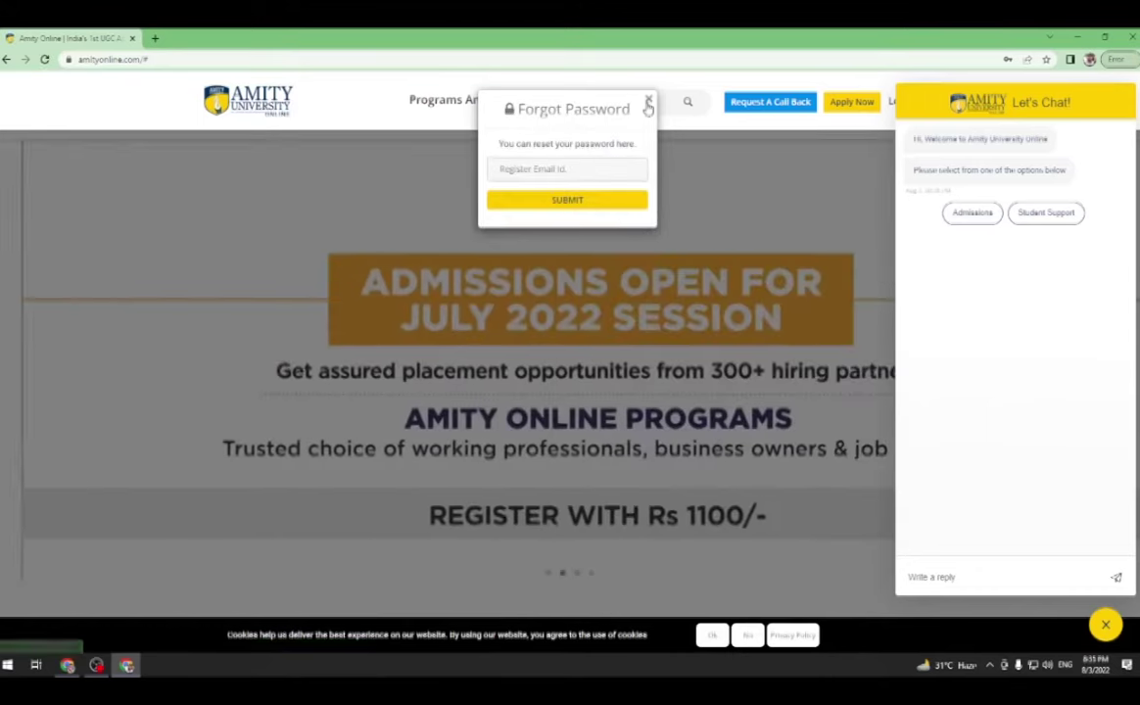
- Dismiss the Forgot Password form and chat window, and log in as a student with the saved login ID and password
{"action": "left_click", "coordinate": [648, 100]}
{"action": "left_click", "coordinate": [1102, 625]}
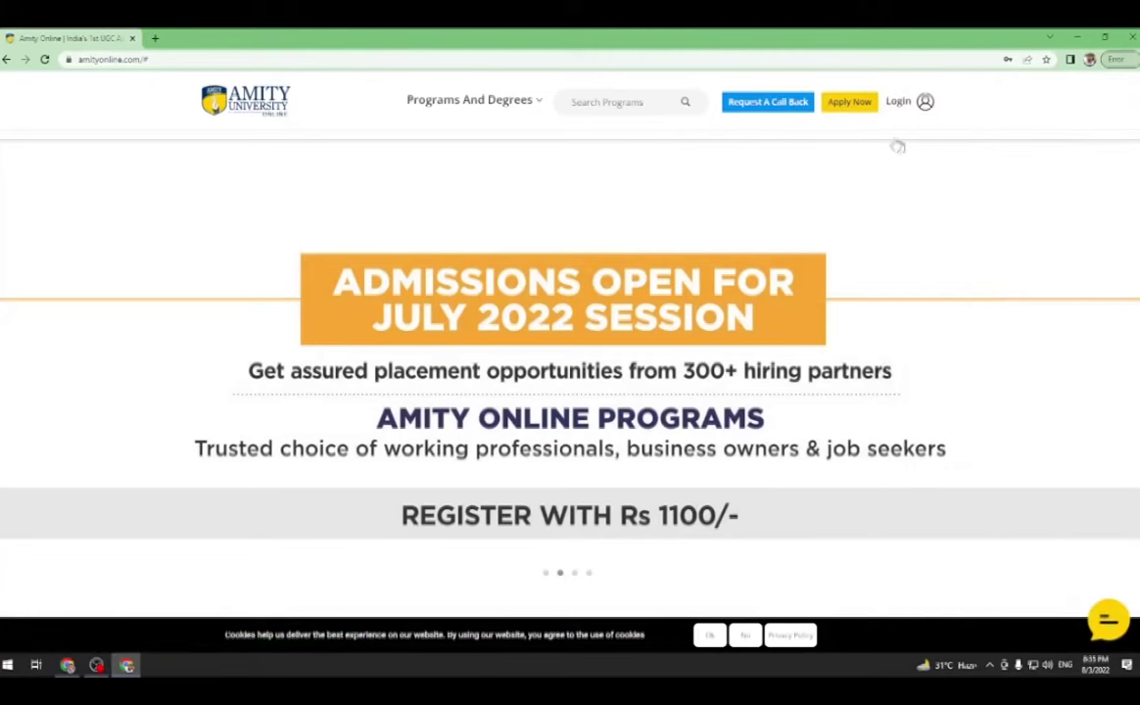
{"action": "left_click", "coordinate": [900, 101]}
{"action": "left_click", "coordinate": [526, 182]}
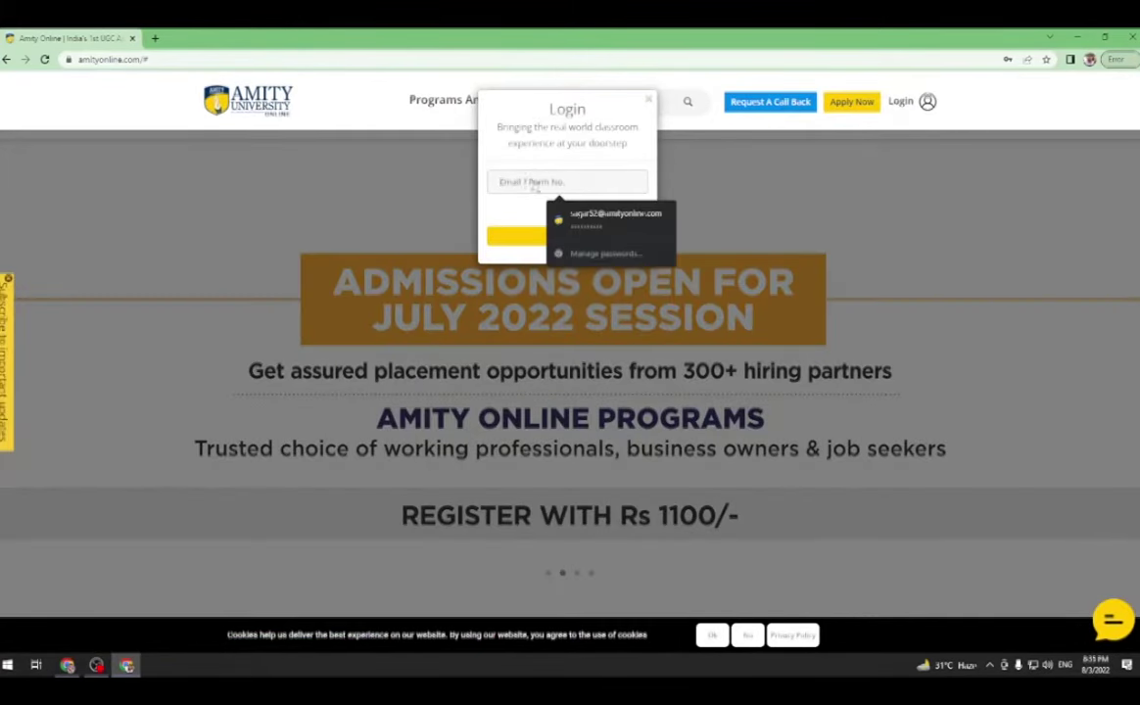
{"action": "left_click", "coordinate": [618, 218]}
{"action": "left_click", "coordinate": [529, 238]}
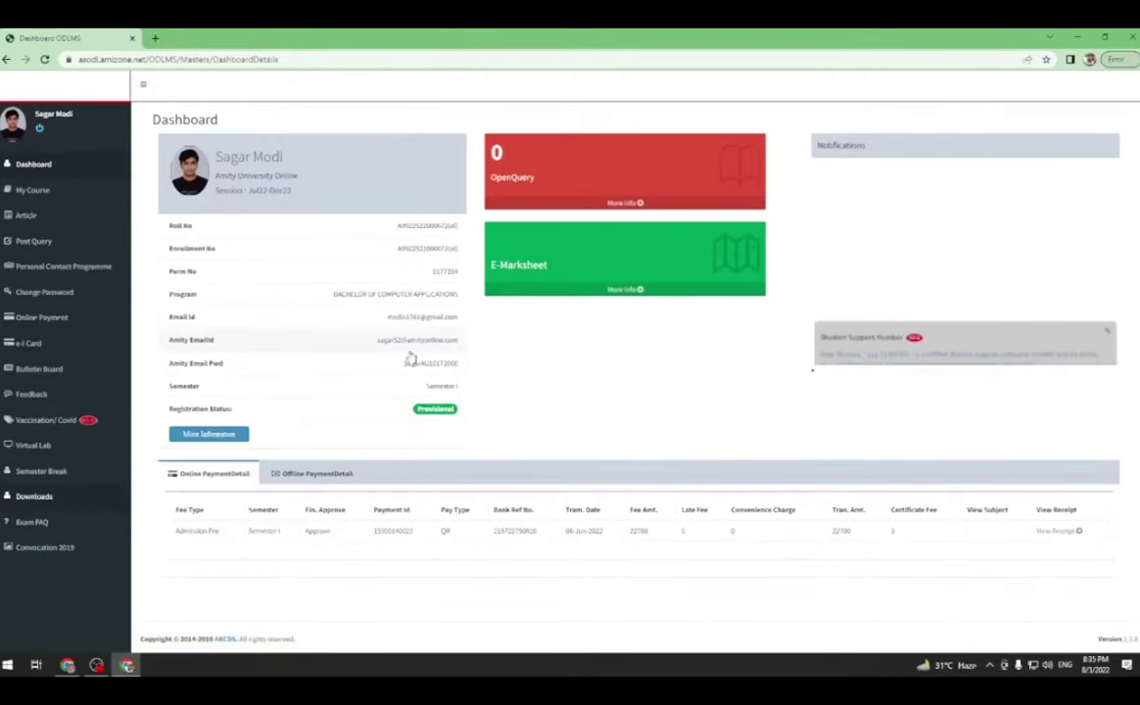
- Go to My Course from the student dashboard and look through the course overview on the AMIGO learning portal
{"action": "left_click", "coordinate": [35, 191]}
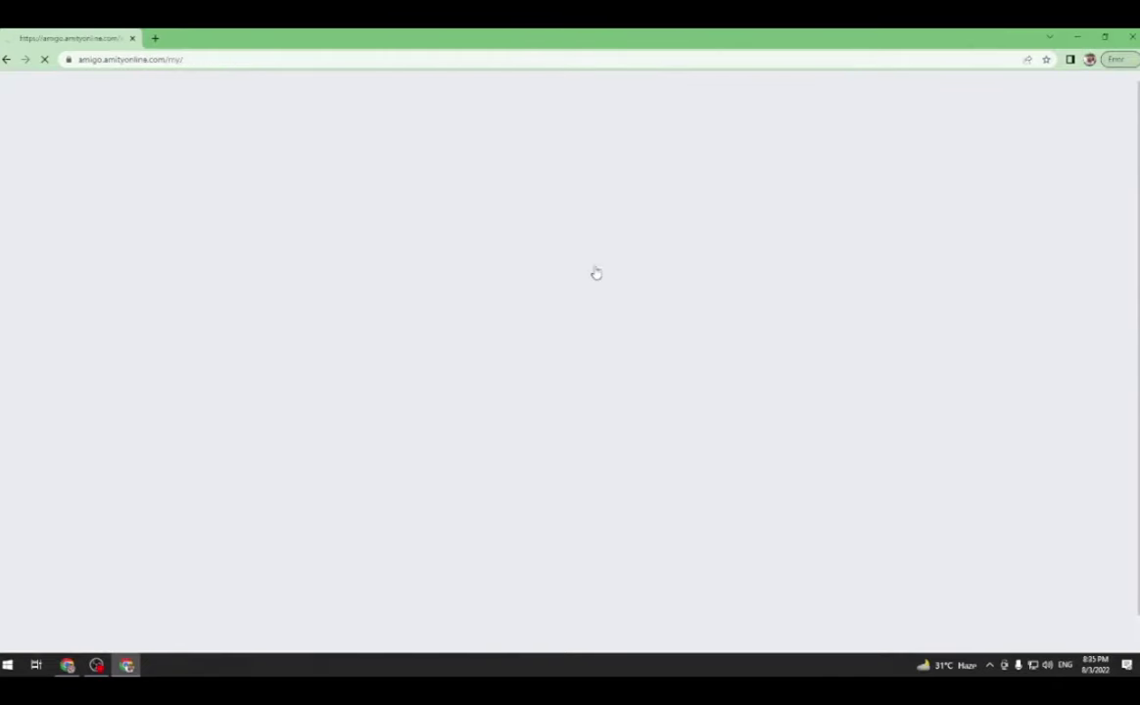
{"action": "scroll", "coordinate": [621, 416], "scroll_direction": "down", "scroll_amount": 1}
{"action": "scroll", "coordinate": [620, 416], "scroll_direction": "down", "scroll_amount": 4}
{"action": "scroll", "coordinate": [224, 369], "scroll_direction": "up", "scroll_amount": 2}
{"action": "scroll", "coordinate": [635, 436], "scroll_direction": "down", "scroll_amount": 3}
{"action": "scroll", "coordinate": [639, 417], "scroll_direction": "down", "scroll_amount": 2}
{"action": "scroll", "coordinate": [229, 275], "scroll_direction": "up", "scroll_amount": 2}
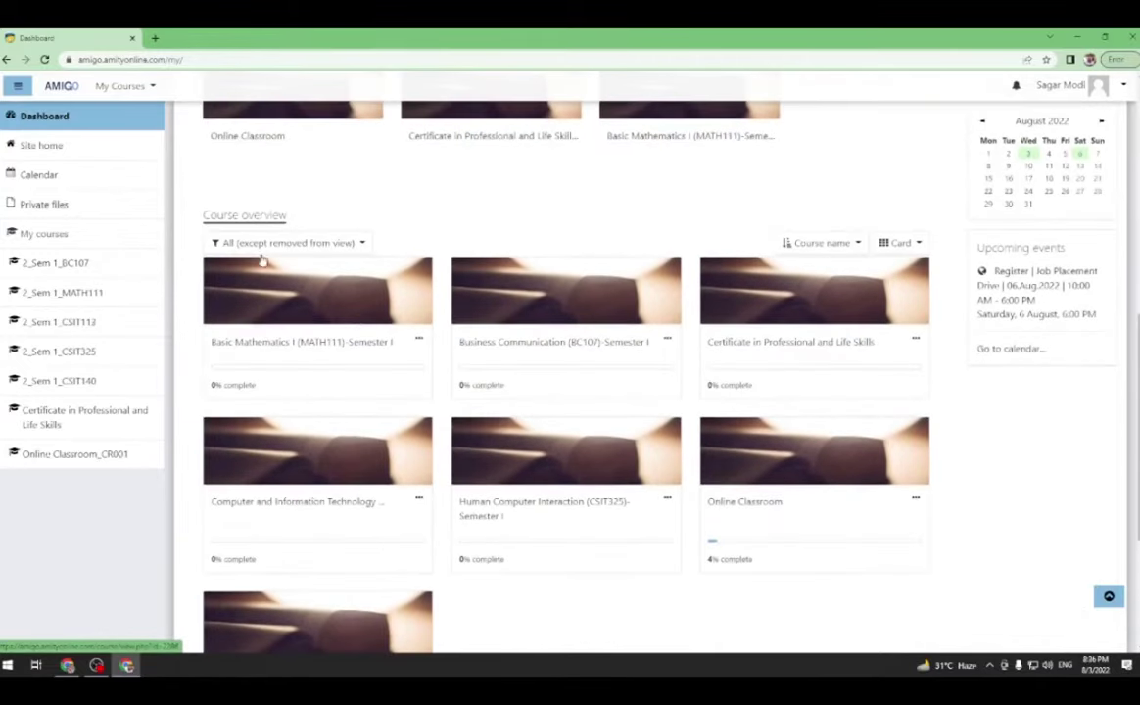
{"action": "scroll", "coordinate": [417, 436], "scroll_direction": "down", "scroll_amount": 2}
{"action": "scroll", "coordinate": [417, 436], "scroll_direction": "up", "scroll_amount": 2}
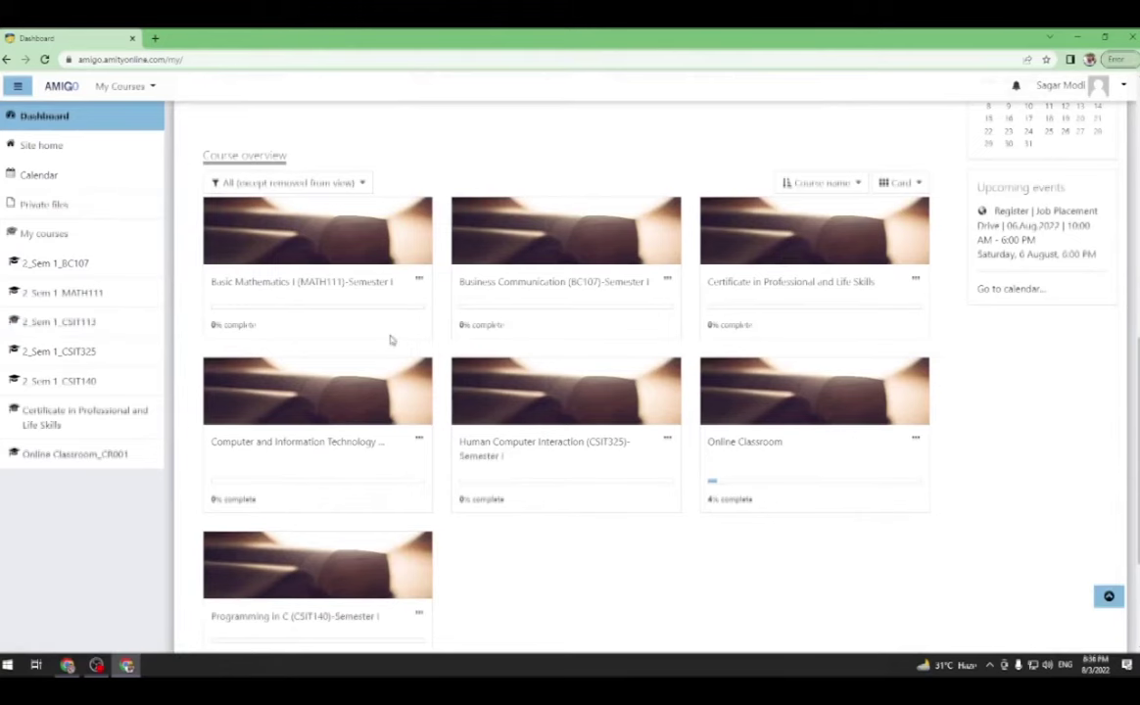
- Open the Basic Mathematics I (MATH111) course and play the E-Tutorial video in 1.1 Sets and Types of Sets
{"action": "left_click", "coordinate": [348, 286]}
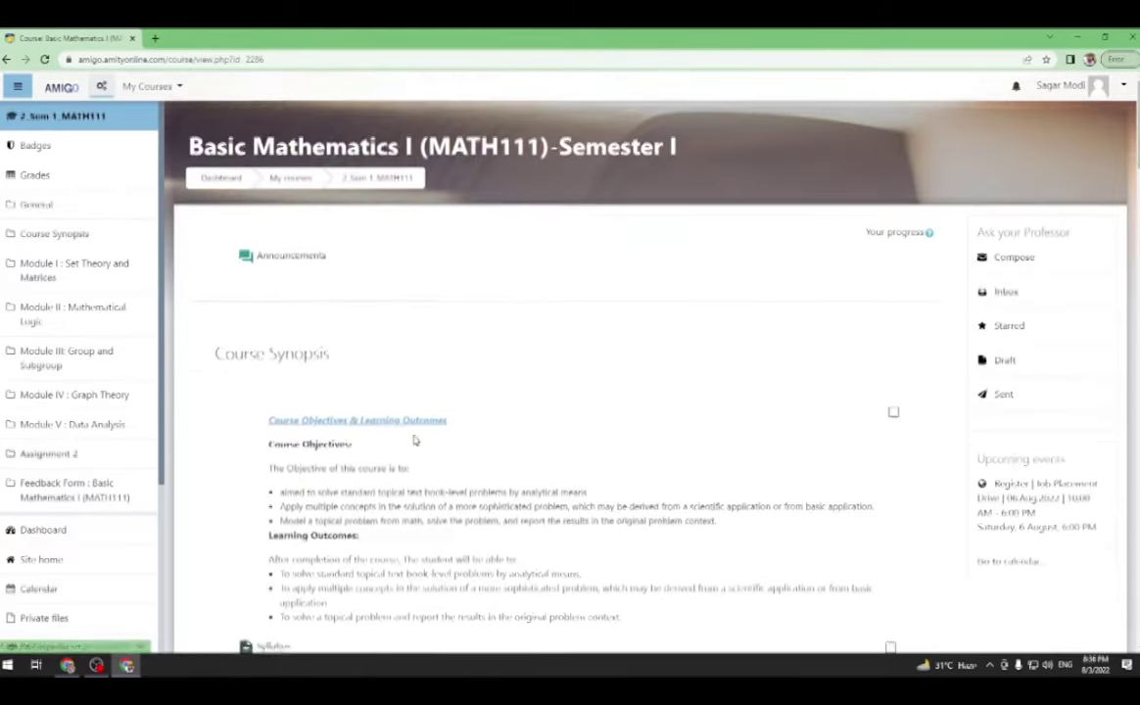
{"action": "scroll", "coordinate": [415, 437], "scroll_direction": "down", "scroll_amount": 5}
{"action": "scroll", "coordinate": [416, 436], "scroll_direction": "down", "scroll_amount": 3}
{"action": "scroll", "coordinate": [373, 391], "scroll_direction": "up", "scroll_amount": 2}
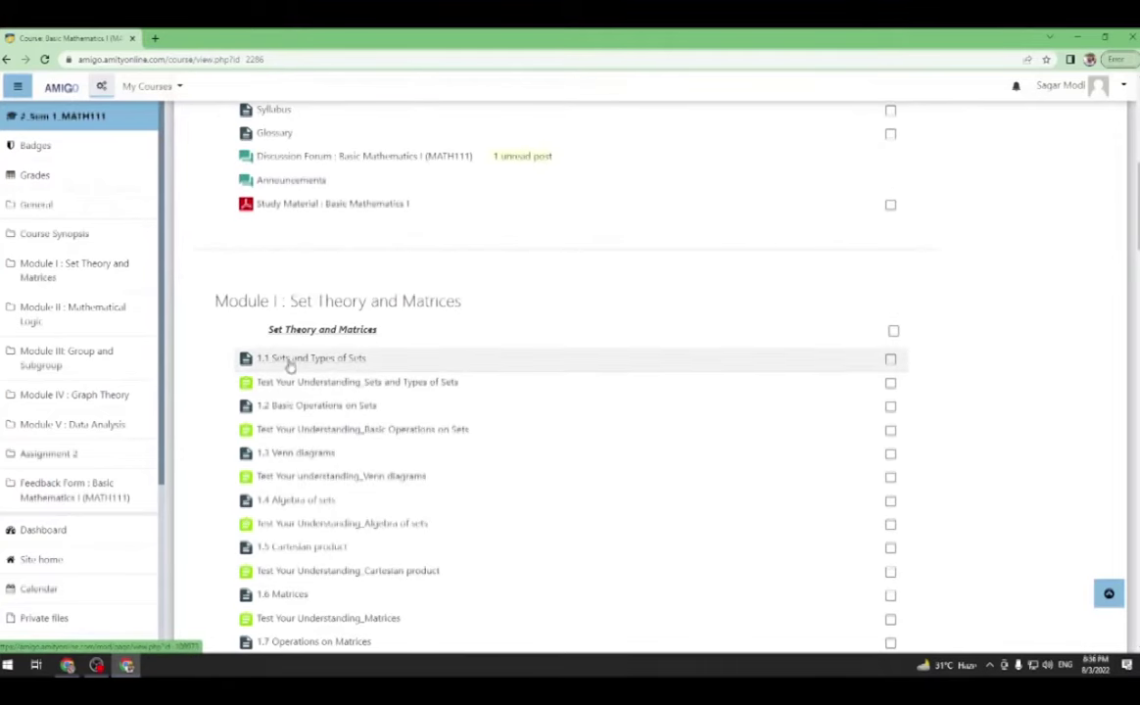
{"action": "left_click", "coordinate": [316, 364]}
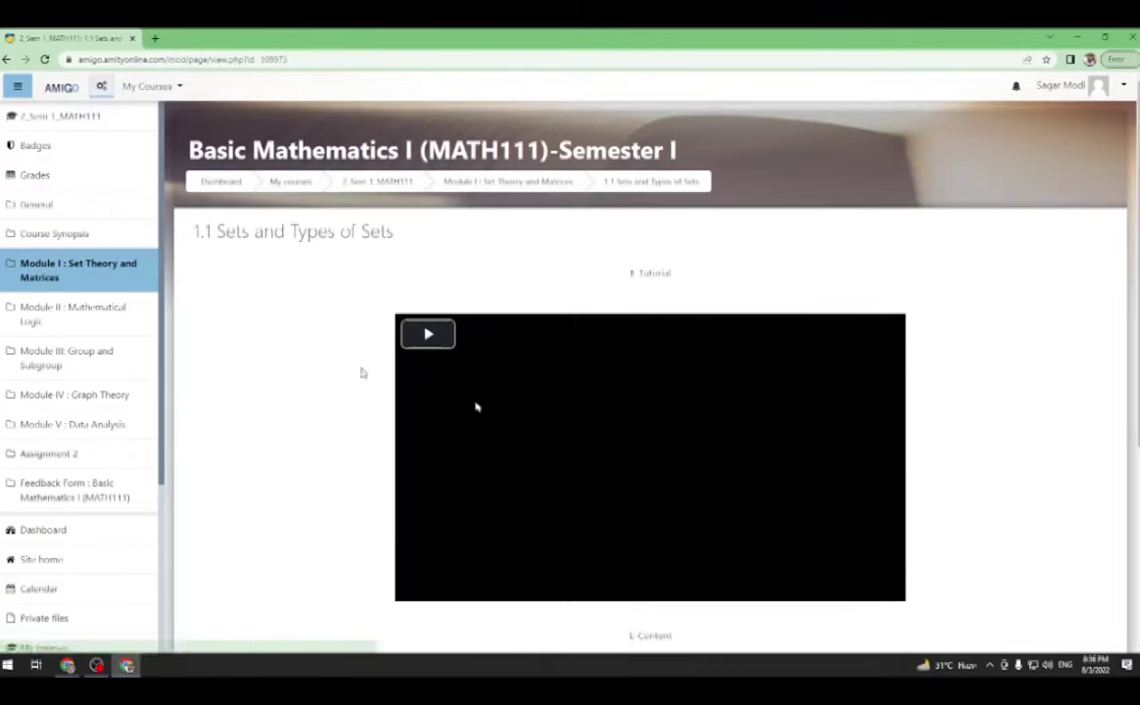
{"action": "scroll", "coordinate": [476, 405], "scroll_direction": "down", "scroll_amount": 2}
{"action": "left_click", "coordinate": [467, 179]}
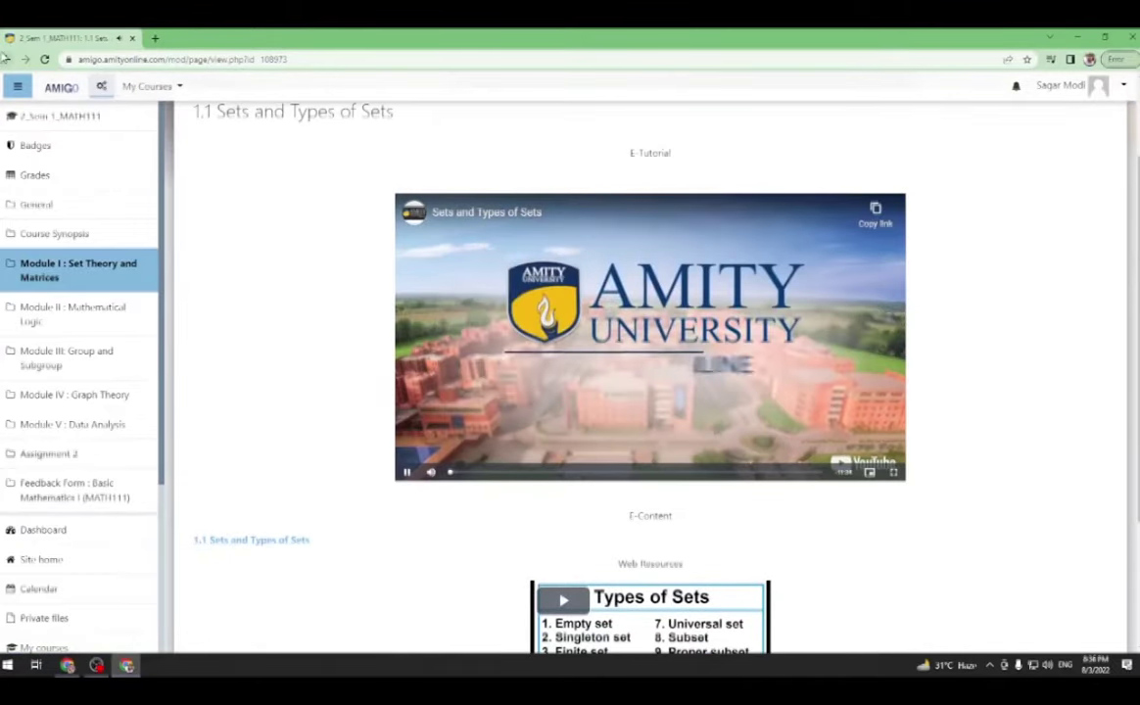
- Return to the Basic Mathematics I course page and look through its module contents
{"action": "key", "text": "alt+Left"}
{"action": "scroll", "coordinate": [423, 397], "scroll_direction": "down", "scroll_amount": 20}
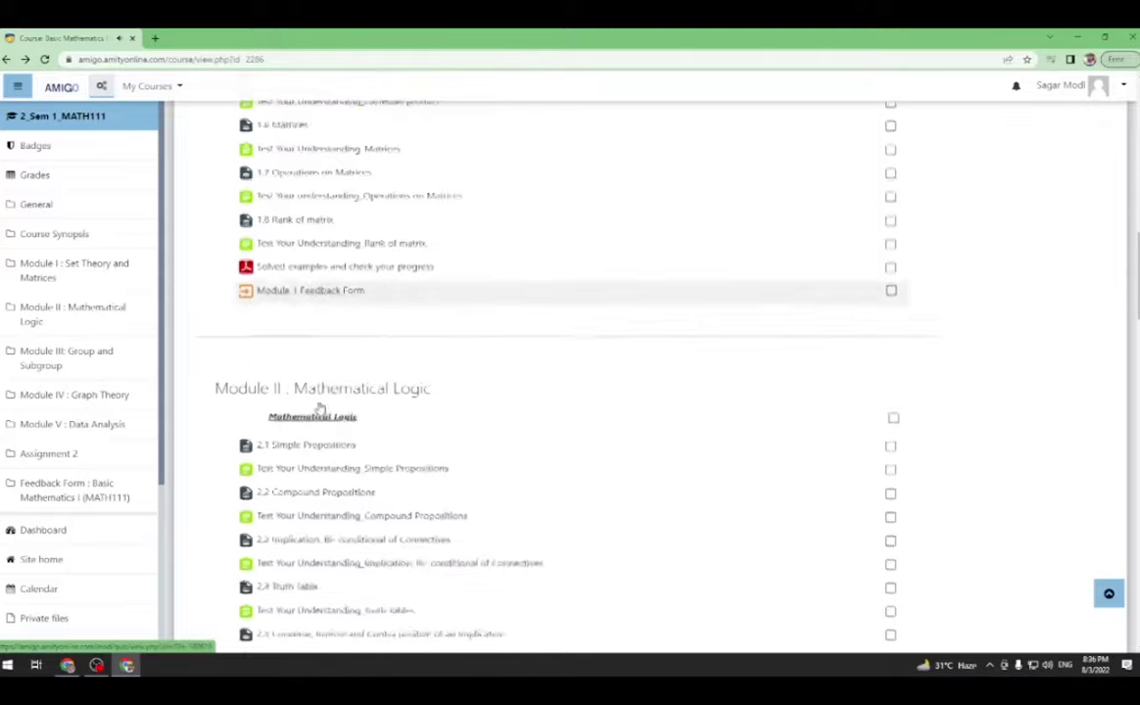
{"action": "scroll", "coordinate": [324, 421], "scroll_direction": "up", "scroll_amount": 20}
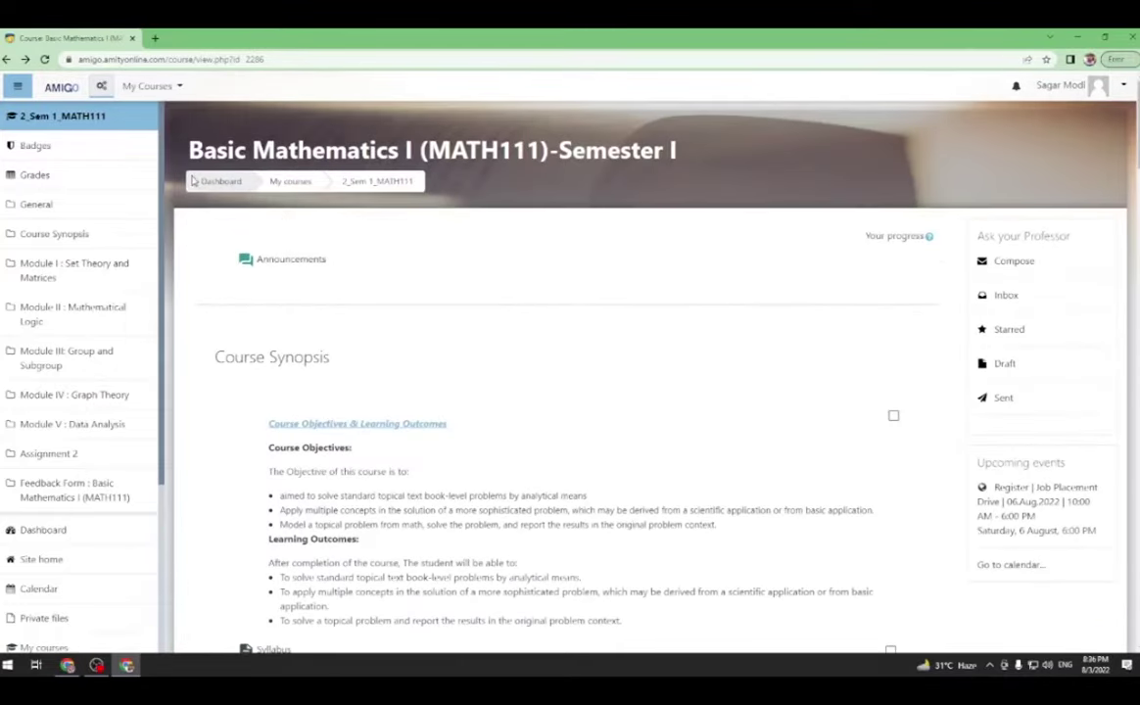
- Go back to the AMIGO dashboard and open the Online Classroom course
{"action": "left_click", "coordinate": [220, 183]}
{"action": "scroll", "coordinate": [605, 384], "scroll_direction": "down", "scroll_amount": 8}
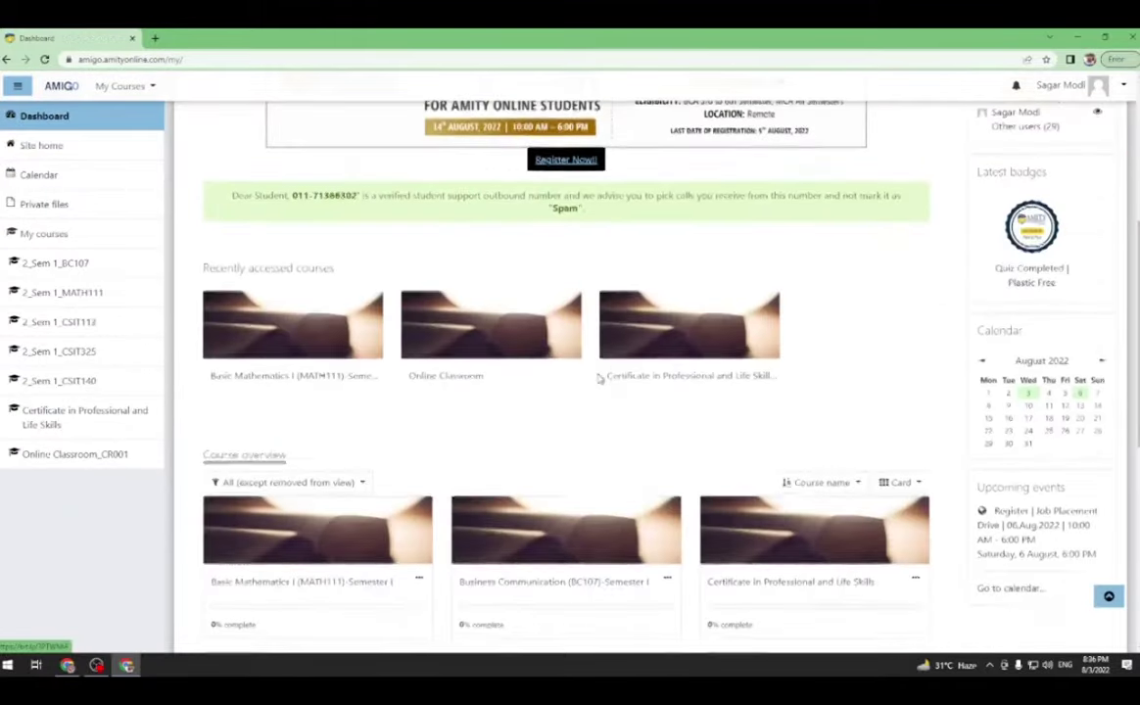
{"action": "scroll", "coordinate": [617, 380], "scroll_direction": "down", "scroll_amount": 2}
{"action": "scroll", "coordinate": [731, 275], "scroll_direction": "up", "scroll_amount": 1}
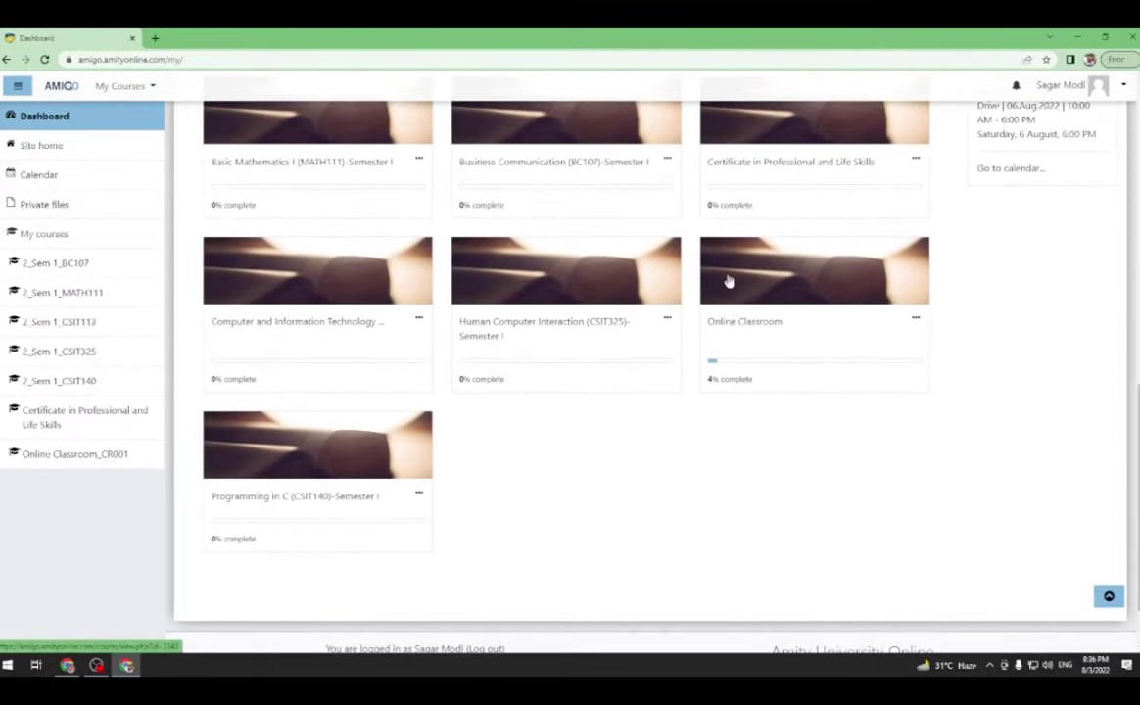
{"action": "scroll", "coordinate": [733, 312], "scroll_direction": "up", "scroll_amount": 1}
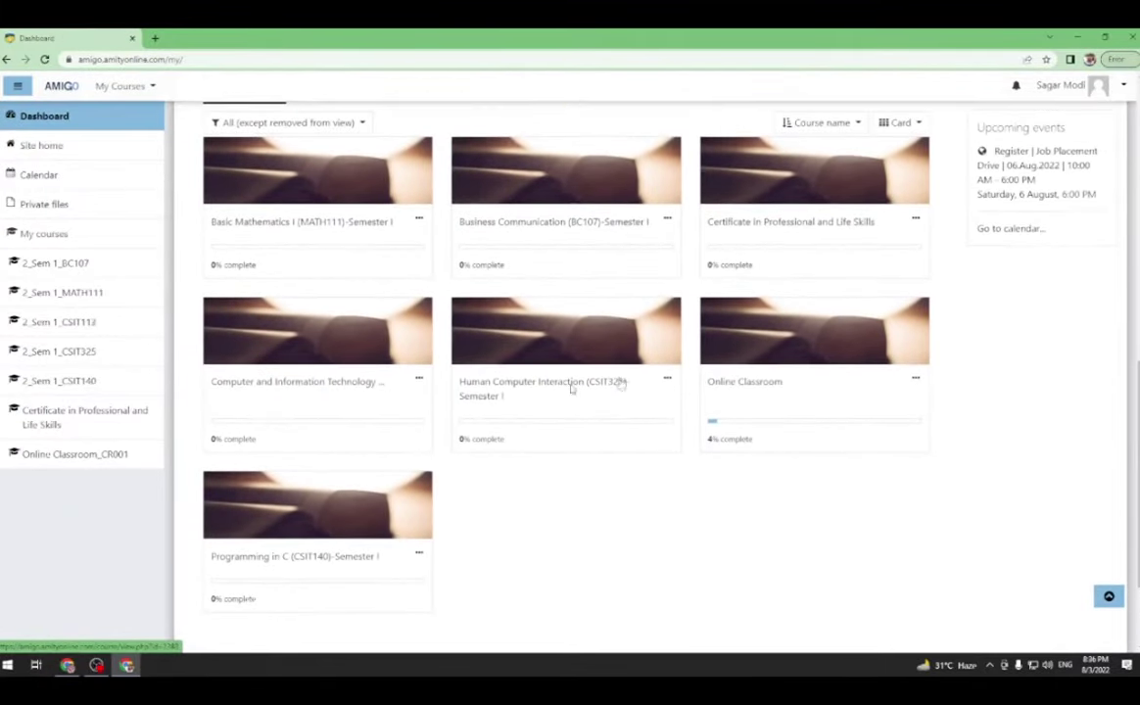
{"action": "left_click", "coordinate": [745, 384]}
- Open the Bachelor of Computer Applications class schedule under Undergraduate Programs
{"action": "mouse_move", "coordinate": [427, 371]}
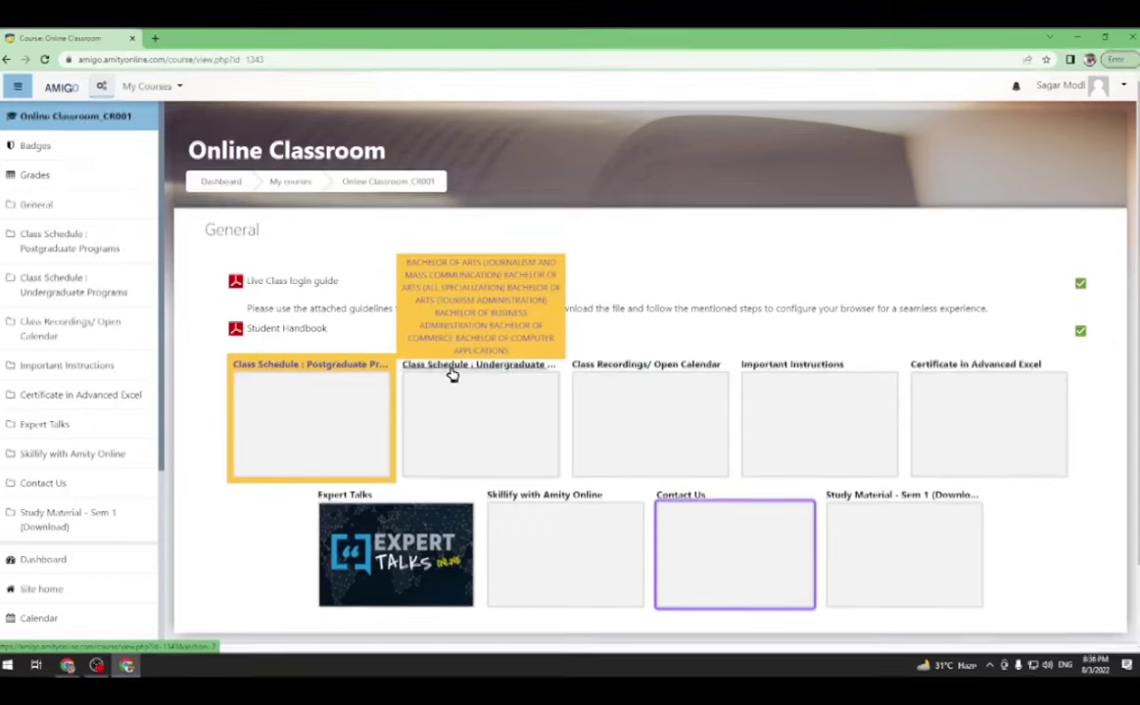
{"action": "left_click", "coordinate": [473, 374]}
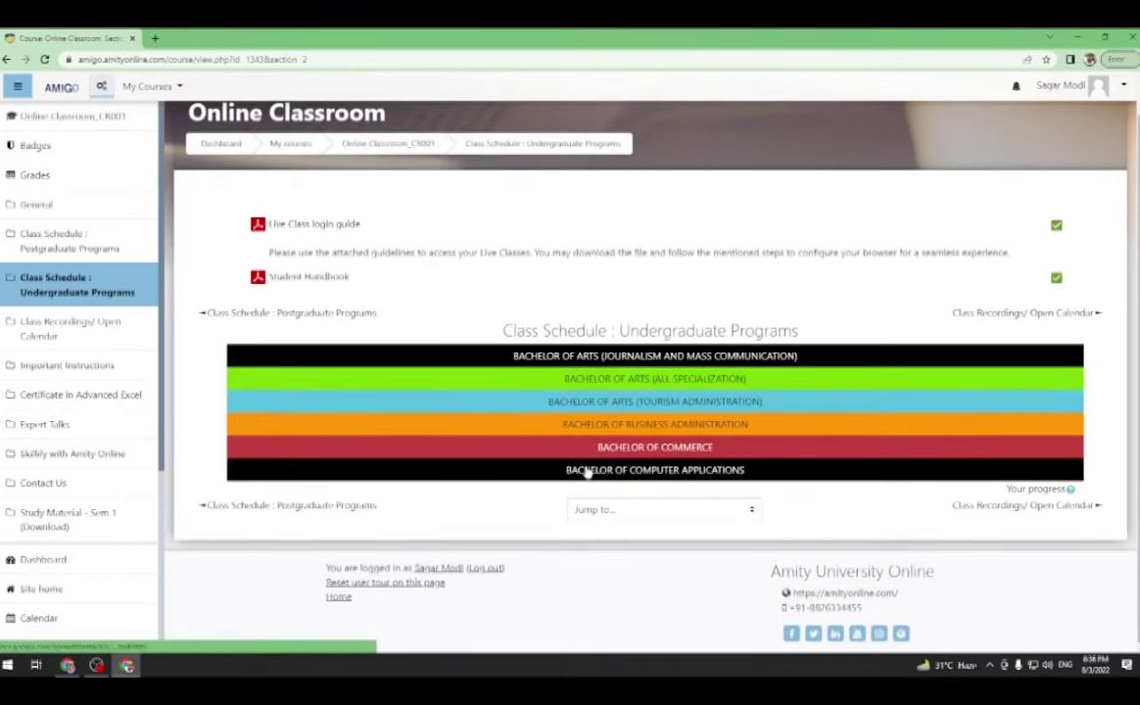
{"action": "left_click", "coordinate": [619, 476]}
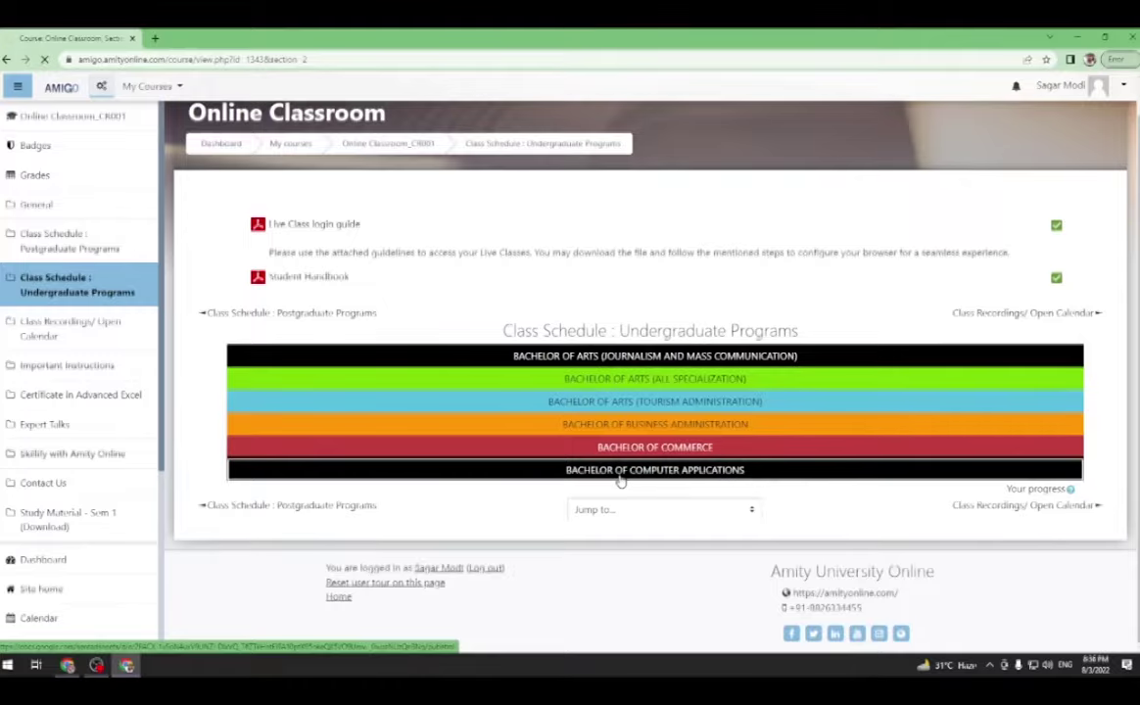
- Find the 7-July-22 Business Communication class in the schedule, open its Google Meet link, and return to the undergraduate schedule page
{"action": "scroll", "coordinate": [326, 333], "scroll_direction": "down", "scroll_amount": 3}
{"action": "scroll", "coordinate": [326, 334], "scroll_direction": "up", "scroll_amount": 3}
{"action": "scroll", "coordinate": [327, 334], "scroll_direction": "down", "scroll_amount": 15}
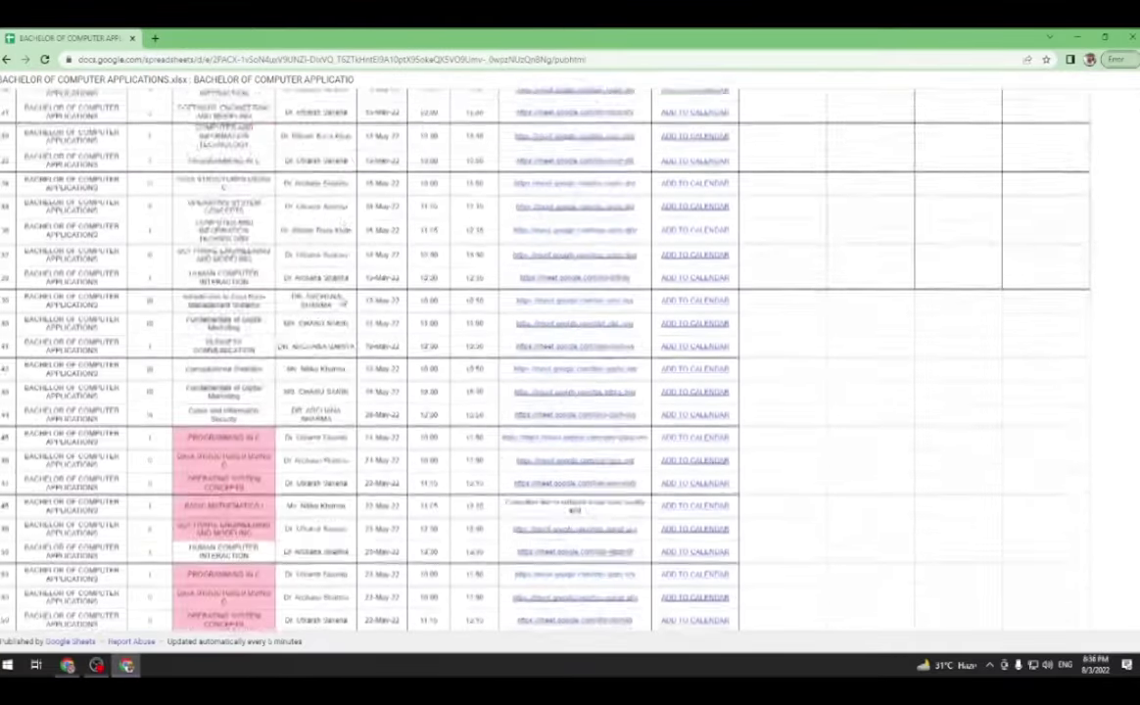
{"action": "scroll", "coordinate": [340, 301], "scroll_direction": "down", "scroll_amount": 15}
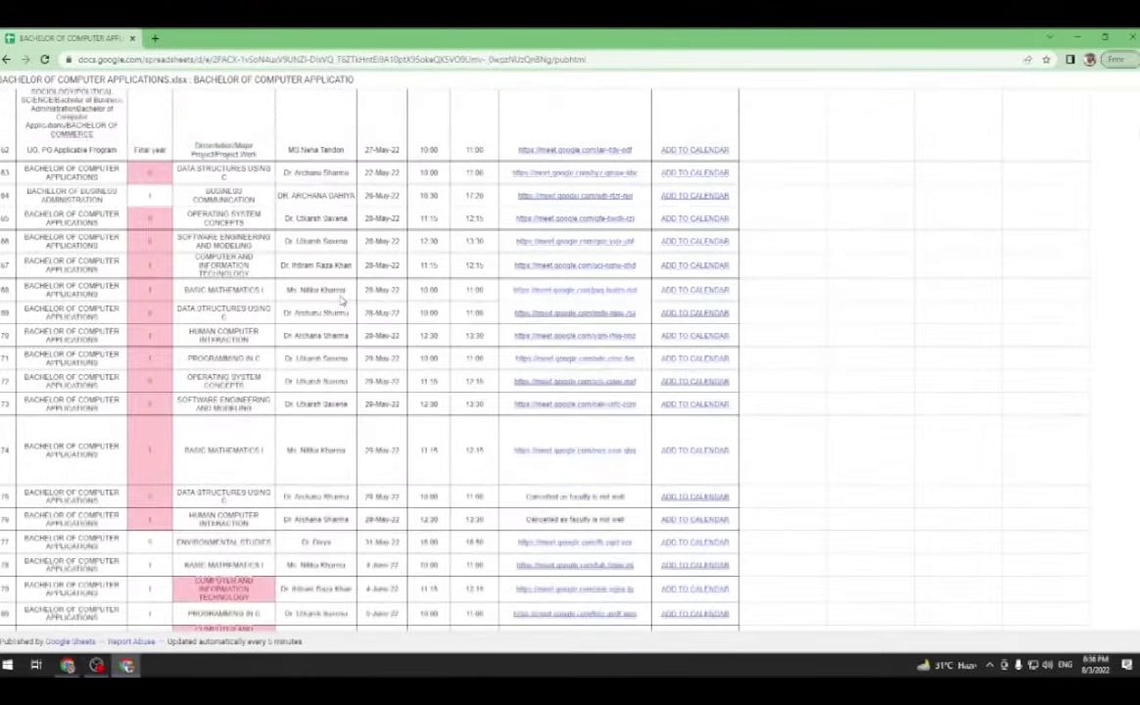
{"action": "scroll", "coordinate": [340, 301], "scroll_direction": "down", "scroll_amount": 10}
{"action": "scroll", "coordinate": [340, 302], "scroll_direction": "up", "scroll_amount": 8}
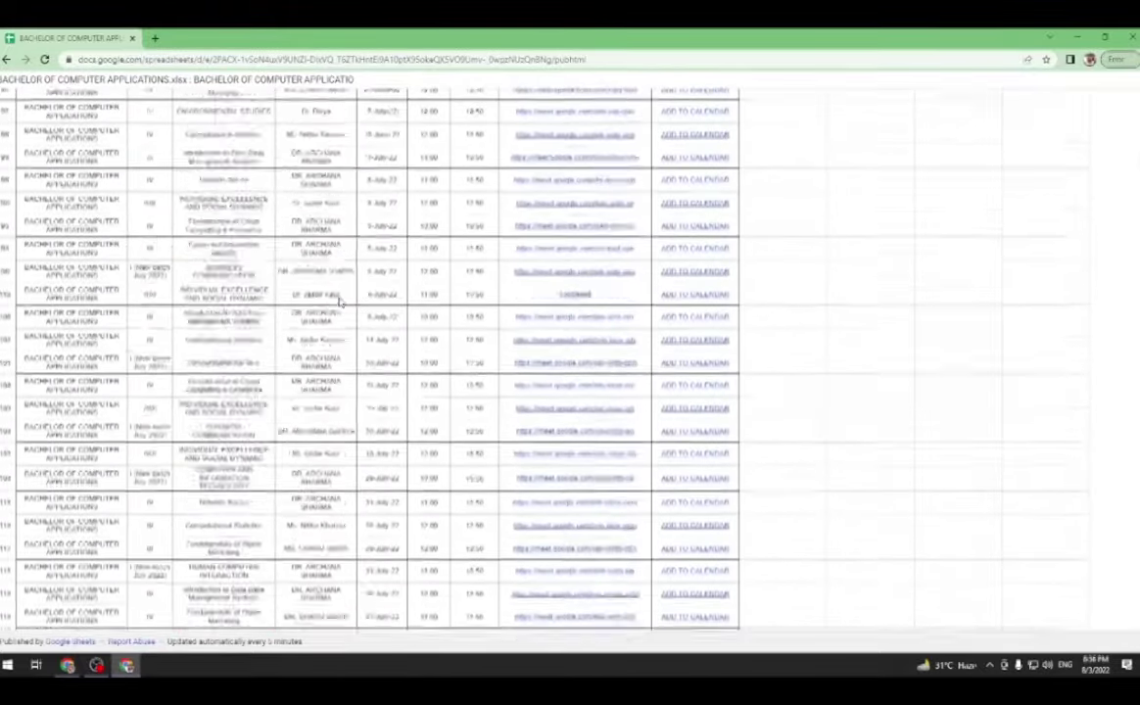
{"action": "scroll", "coordinate": [340, 302], "scroll_direction": "down", "scroll_amount": 3}
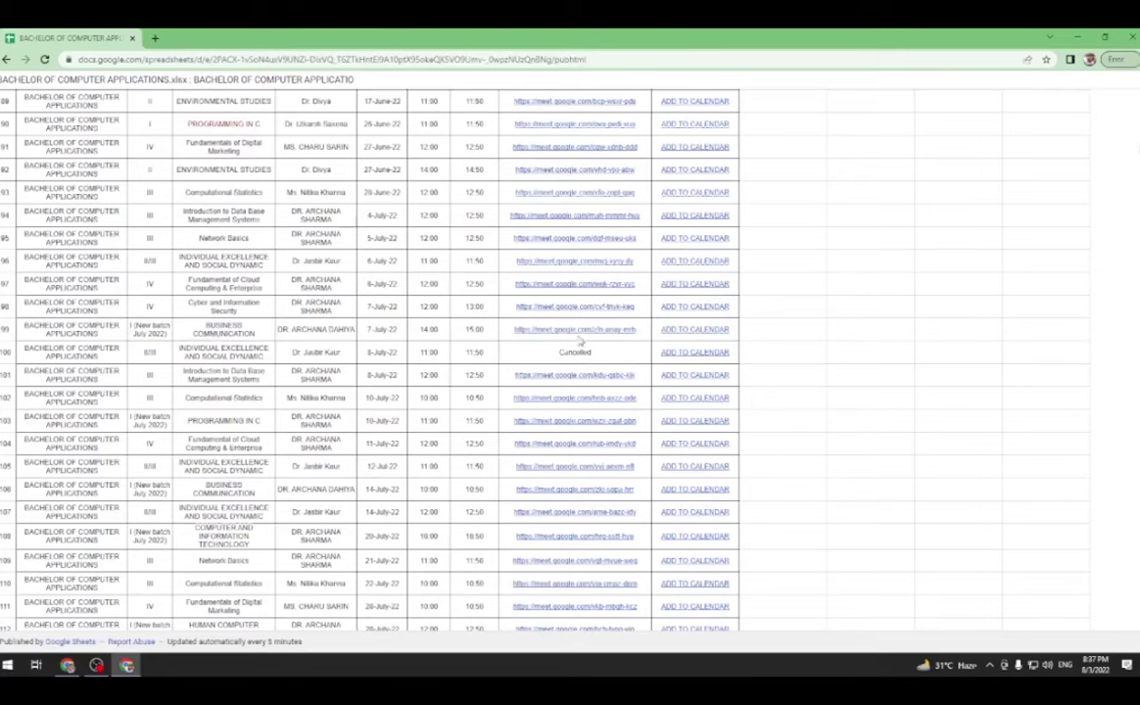
{"action": "left_click", "coordinate": [550, 337]}
{"action": "left_click", "coordinate": [6, 59]}
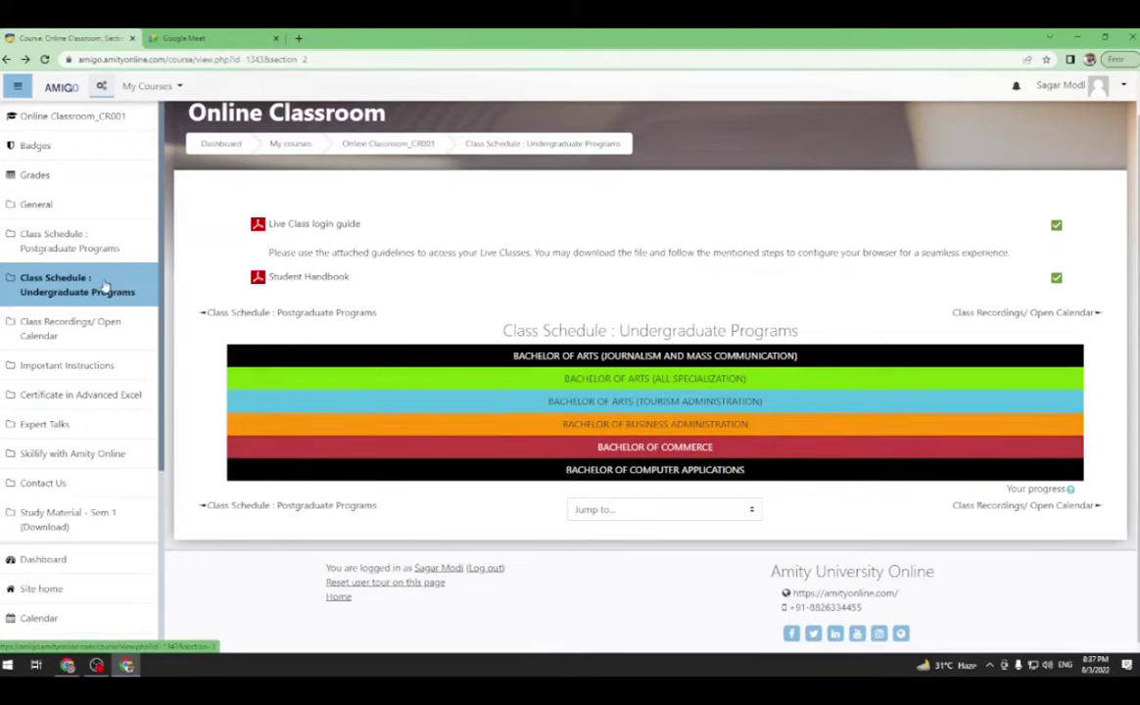
- View the Postgraduate Programs class schedule and return to the Online Classroom overview
{"action": "left_click", "coordinate": [246, 314]}
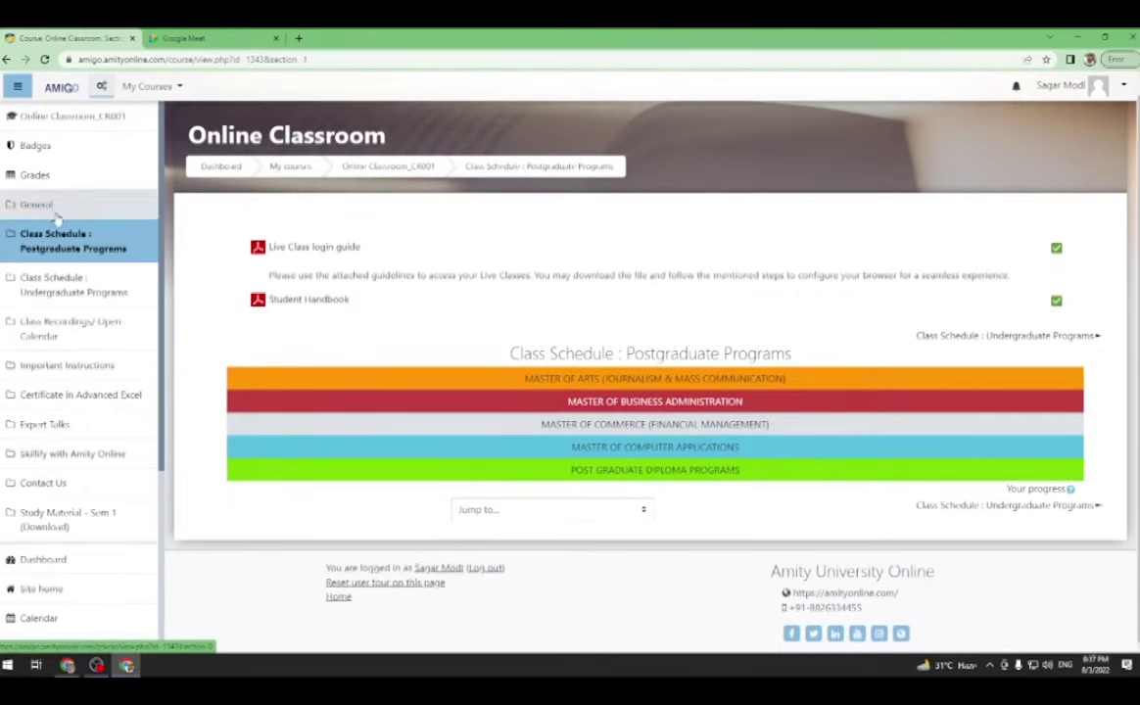
{"action": "left_click", "coordinate": [76, 118]}
{"action": "scroll", "coordinate": [922, 416], "scroll_direction": "down", "scroll_amount": 2}
{"action": "scroll", "coordinate": [932, 412], "scroll_direction": "up", "scroll_amount": 2}
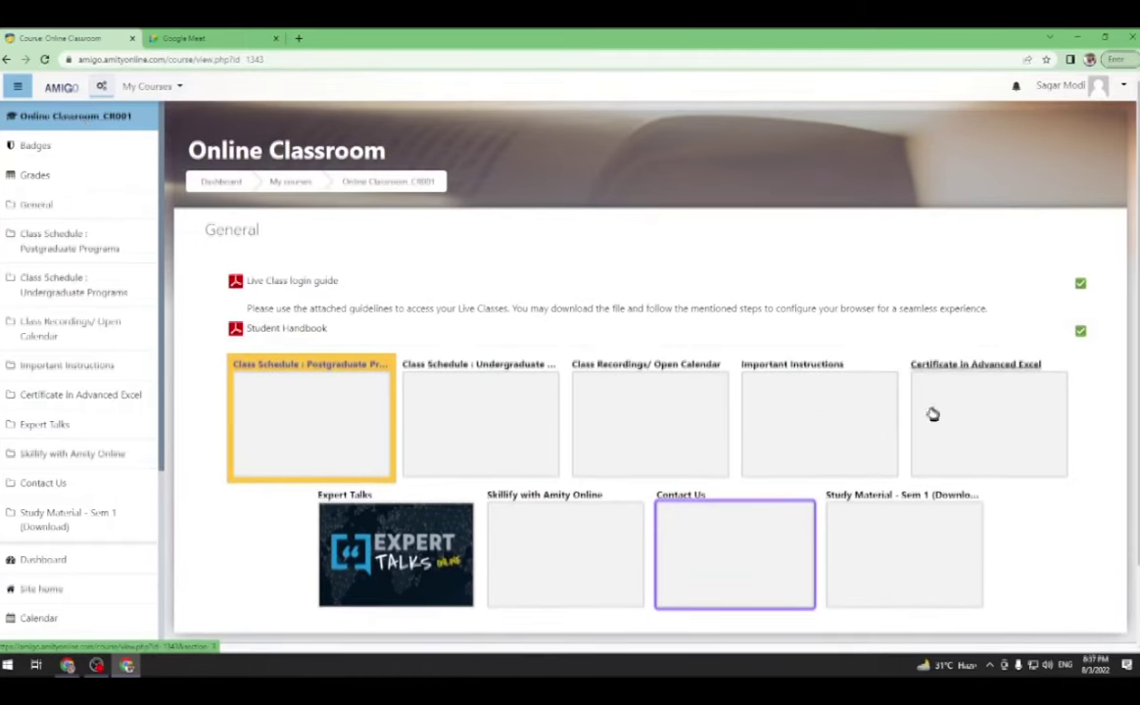
{"action": "left_click", "coordinate": [627, 372]}
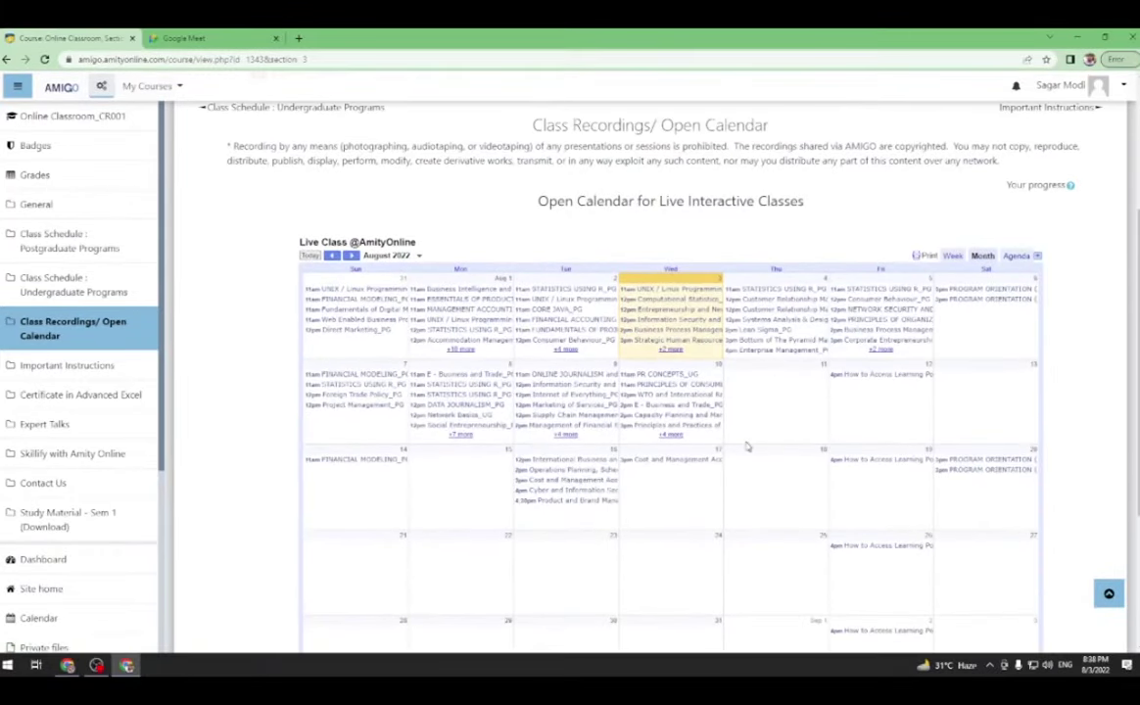
{"action": "scroll", "coordinate": [915, 385], "scroll_direction": "down", "scroll_amount": 3}
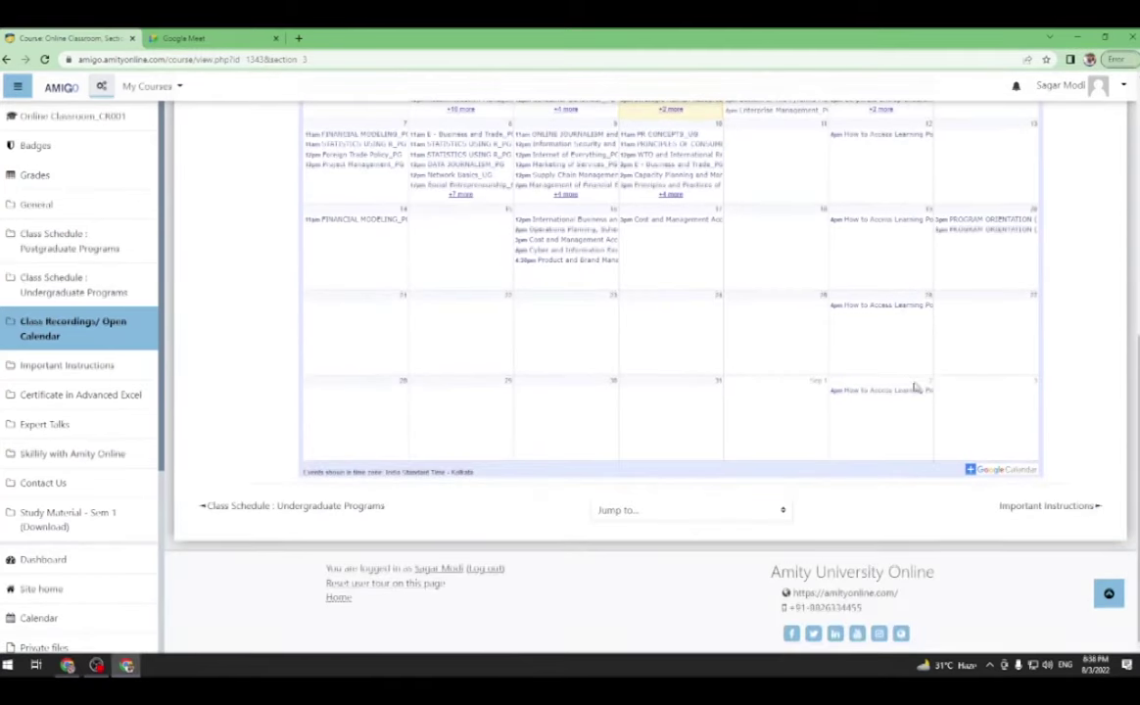
{"action": "left_click", "coordinate": [1016, 472]}
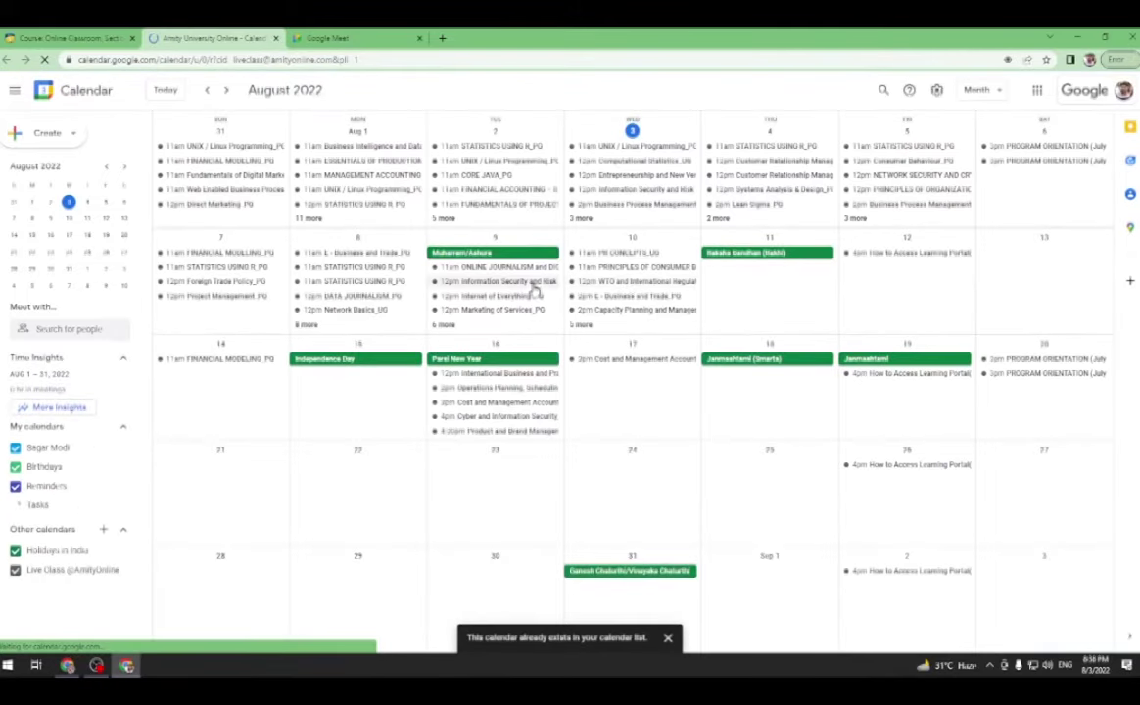
- Check which account is signed in to Google Calendar and switch the month view to July 2022
{"action": "left_click", "coordinate": [106, 166]}
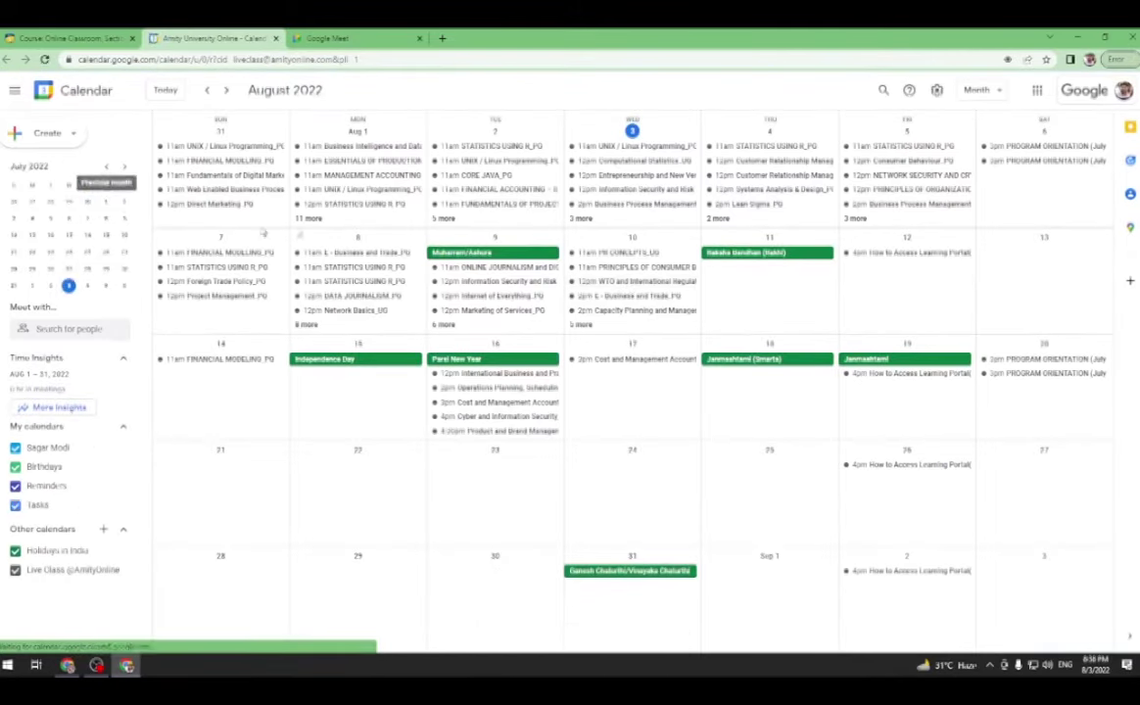
{"action": "left_click", "coordinate": [1124, 90]}
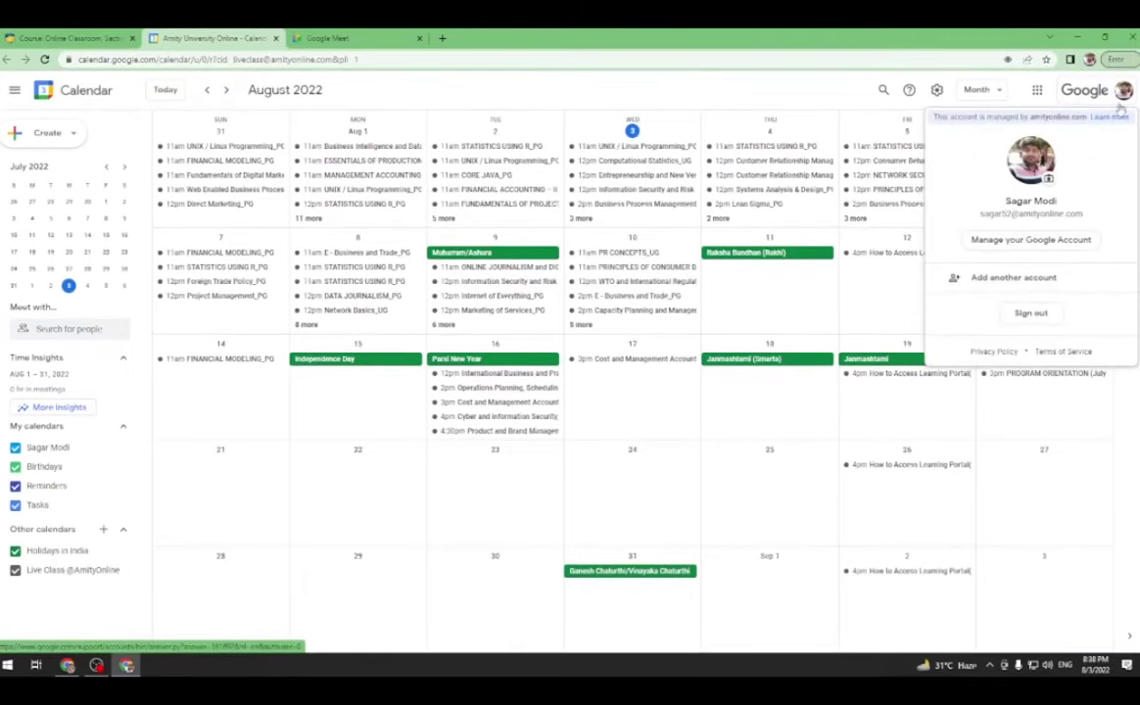
{"action": "key", "text": "Escape"}
{"action": "key", "text": "k"}
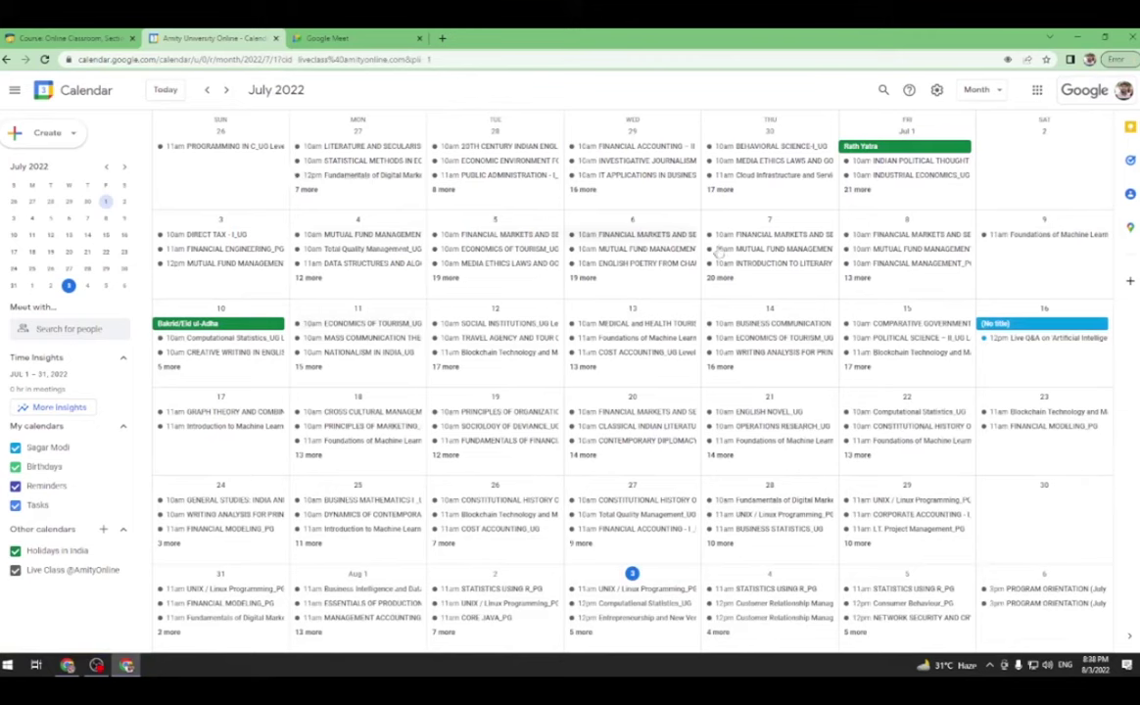
- List all classes on July 7 and open a video recording attached to the Introduction to Machine Learning_PG class
{"action": "left_click", "coordinate": [720, 280]}
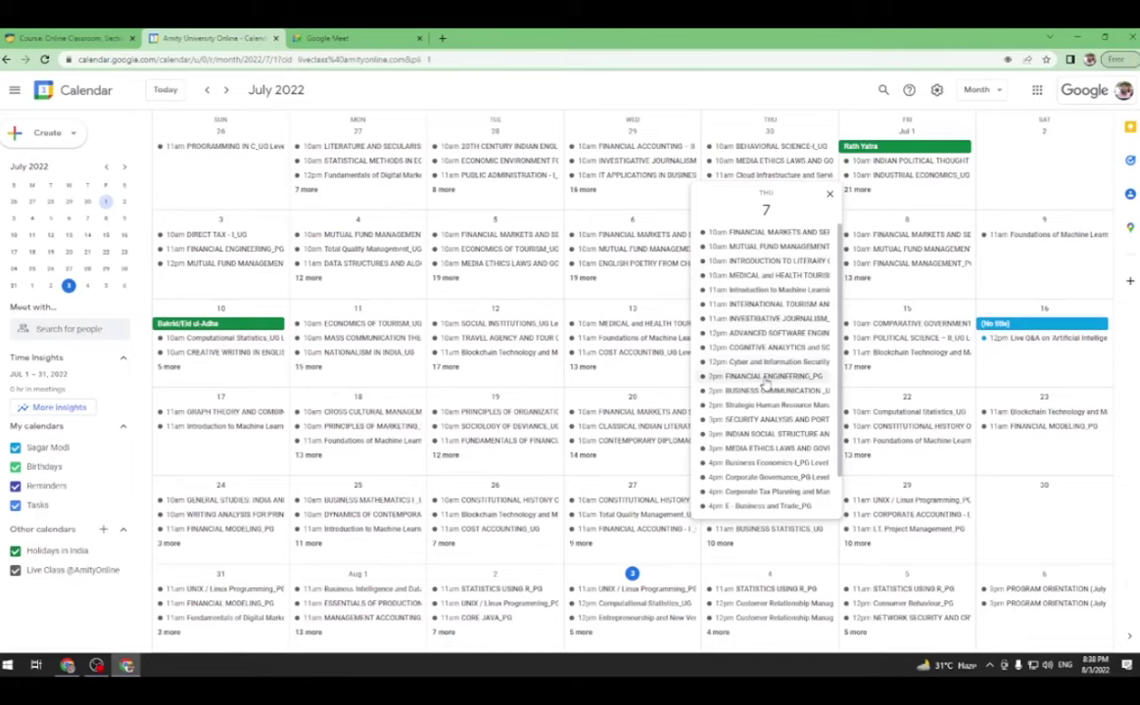
{"action": "scroll", "coordinate": [839, 353], "scroll_direction": "down", "scroll_amount": 1}
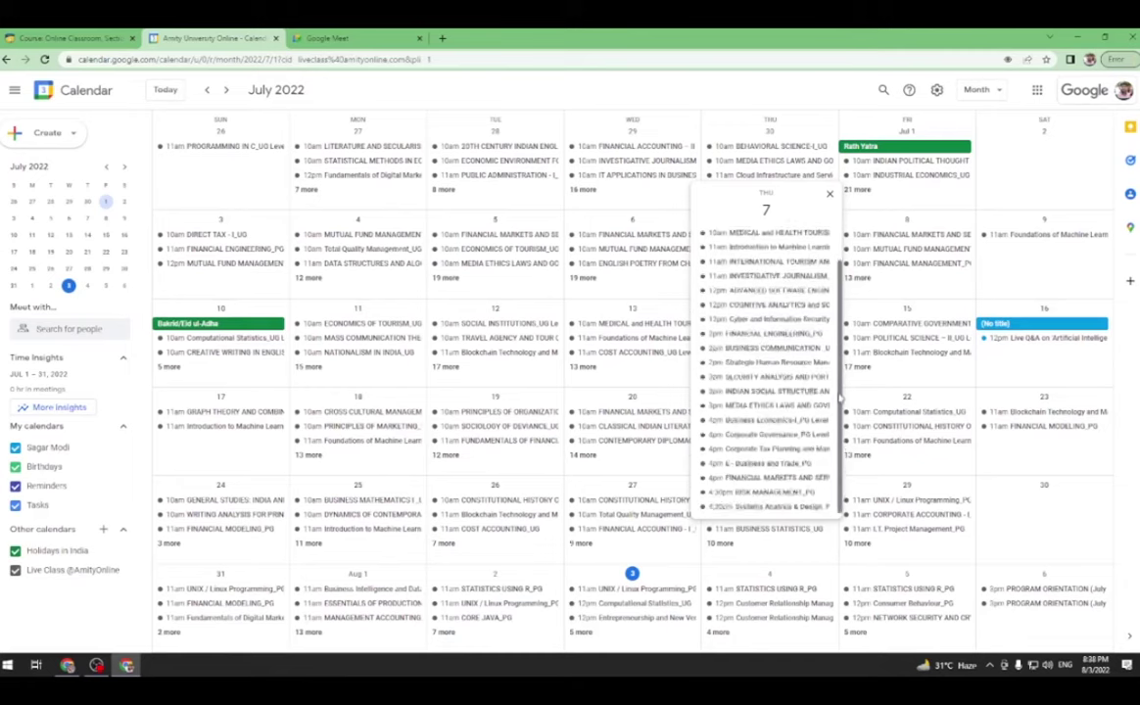
{"action": "scroll", "coordinate": [784, 294], "scroll_direction": "up", "scroll_amount": 1}
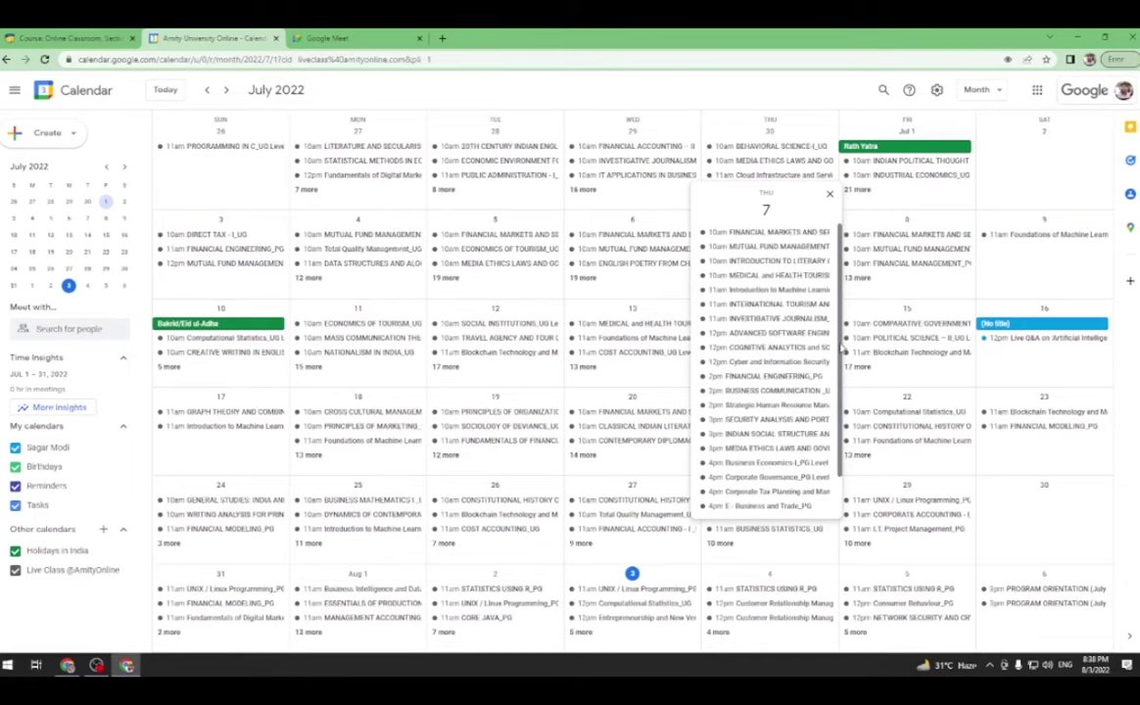
{"action": "left_click", "coordinate": [752, 292]}
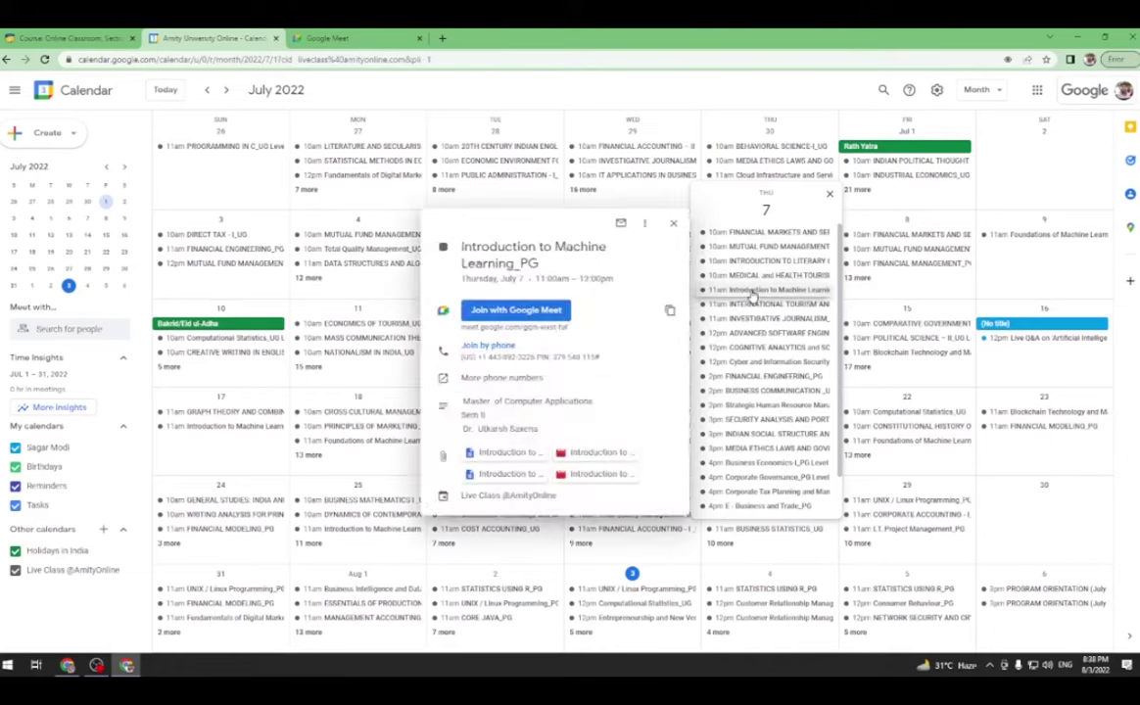
{"action": "left_click", "coordinate": [565, 470]}
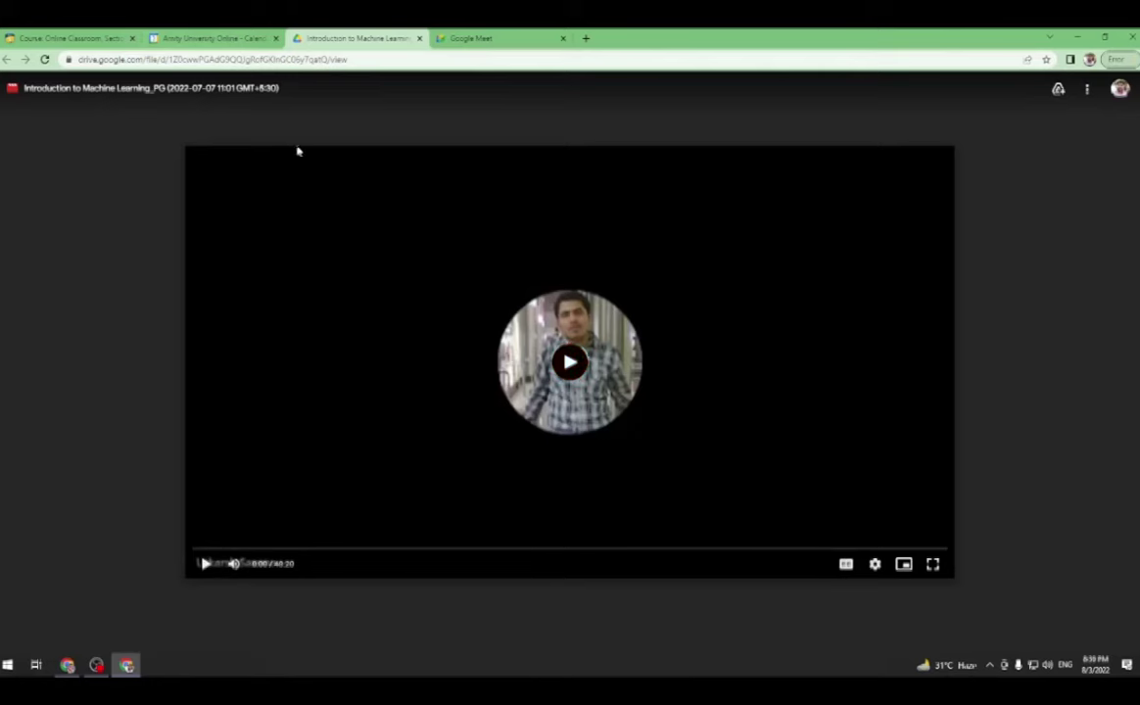
- Return to the calendar and examine the details of the 10am Mutual Fund Management class on July 7
{"action": "left_click", "coordinate": [214, 38]}
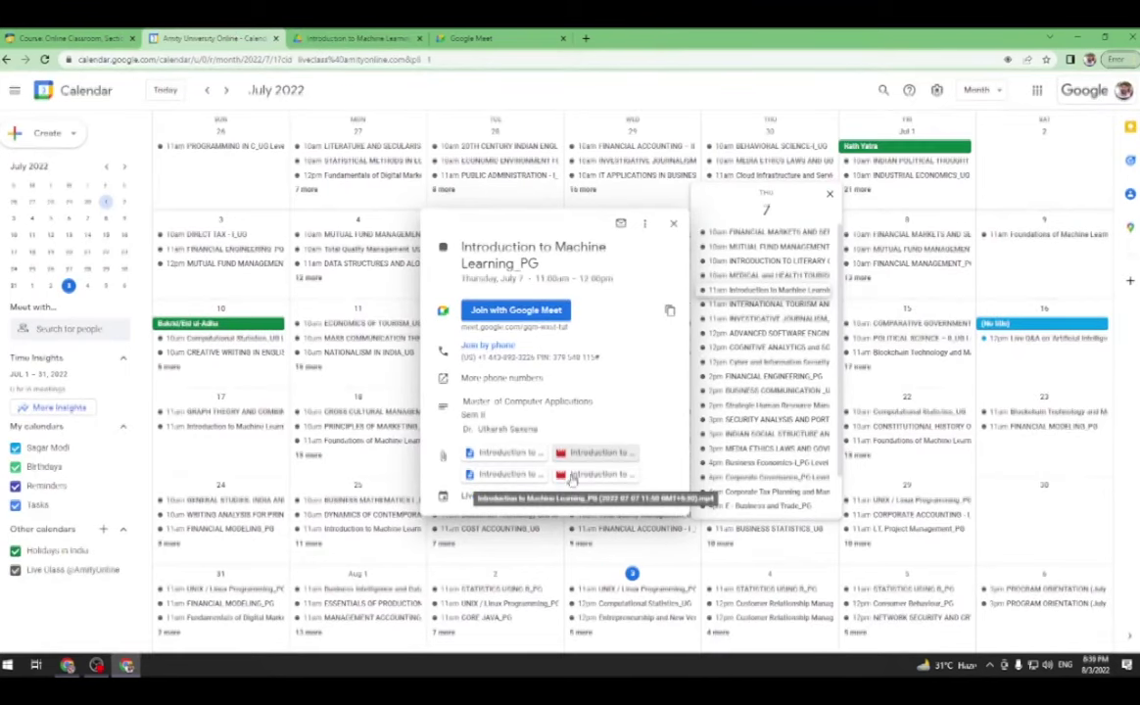
{"action": "left_click", "coordinate": [774, 248]}
{"action": "scroll", "coordinate": [613, 247], "scroll_direction": "down", "scroll_amount": 1}
{"action": "scroll", "coordinate": [501, 189], "scroll_direction": "up", "scroll_amount": 1}
{"action": "scroll", "coordinate": [485, 358], "scroll_direction": "down", "scroll_amount": 5}
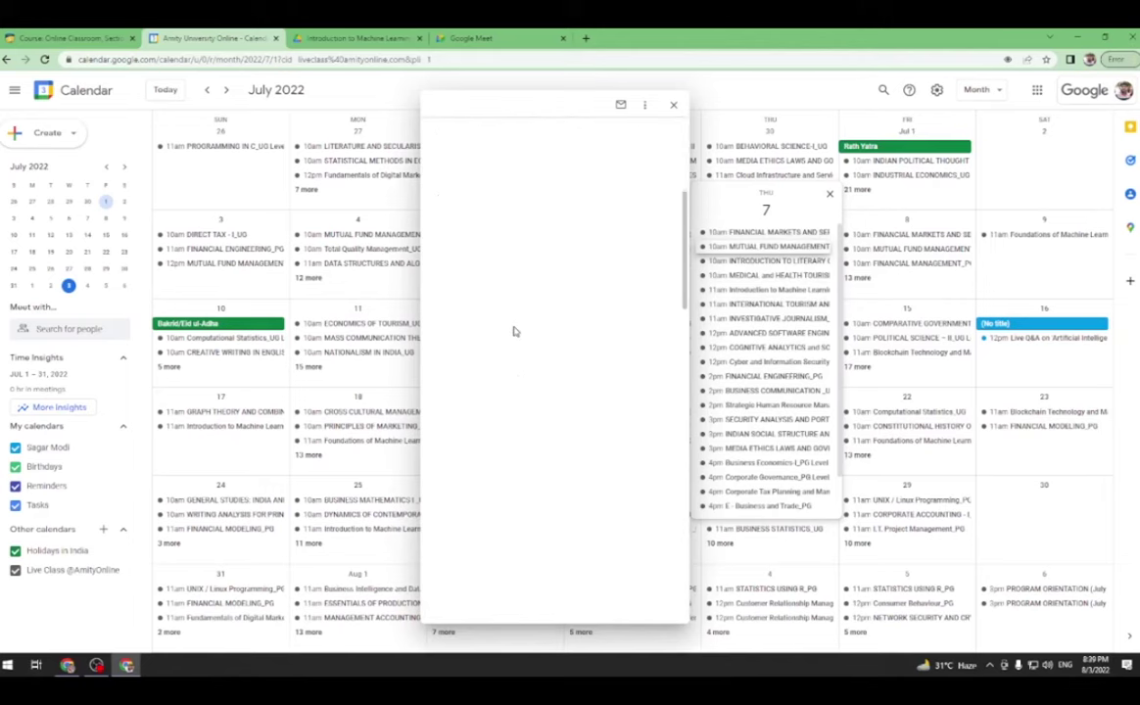